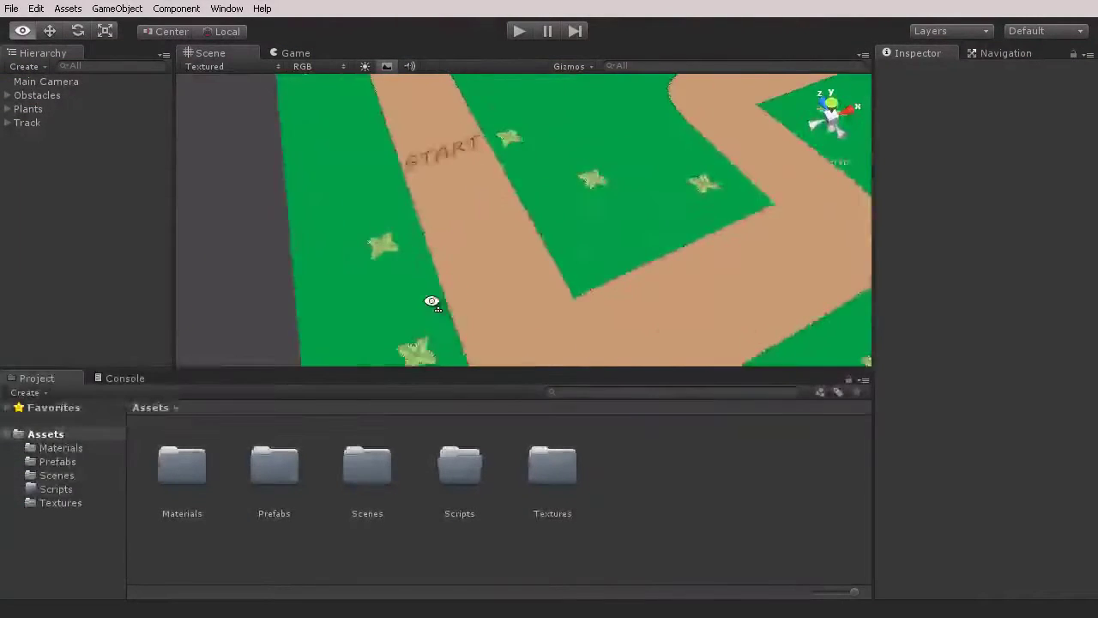
- Create a quad positioned on the START tile of the track
click(483, 249)
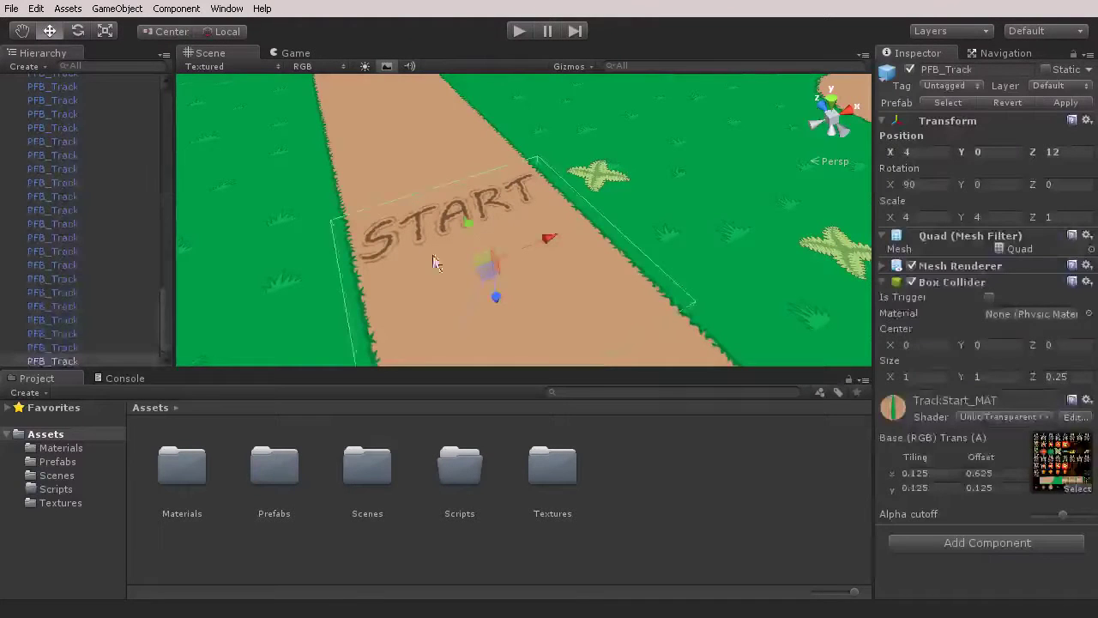
scroll(434, 262, down, 3)
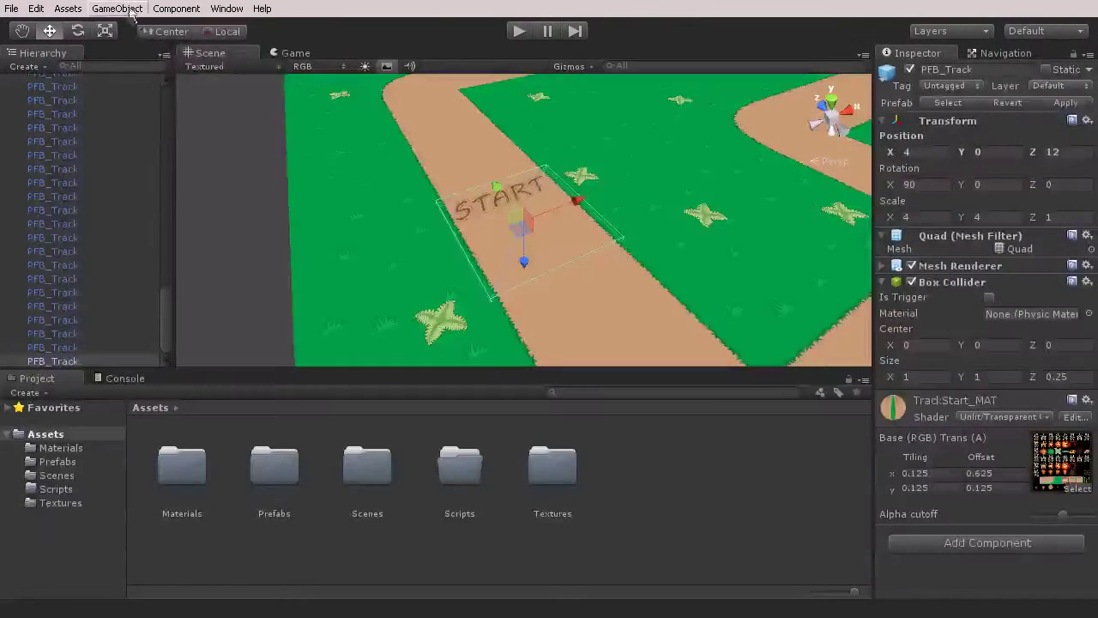
click(129, 10)
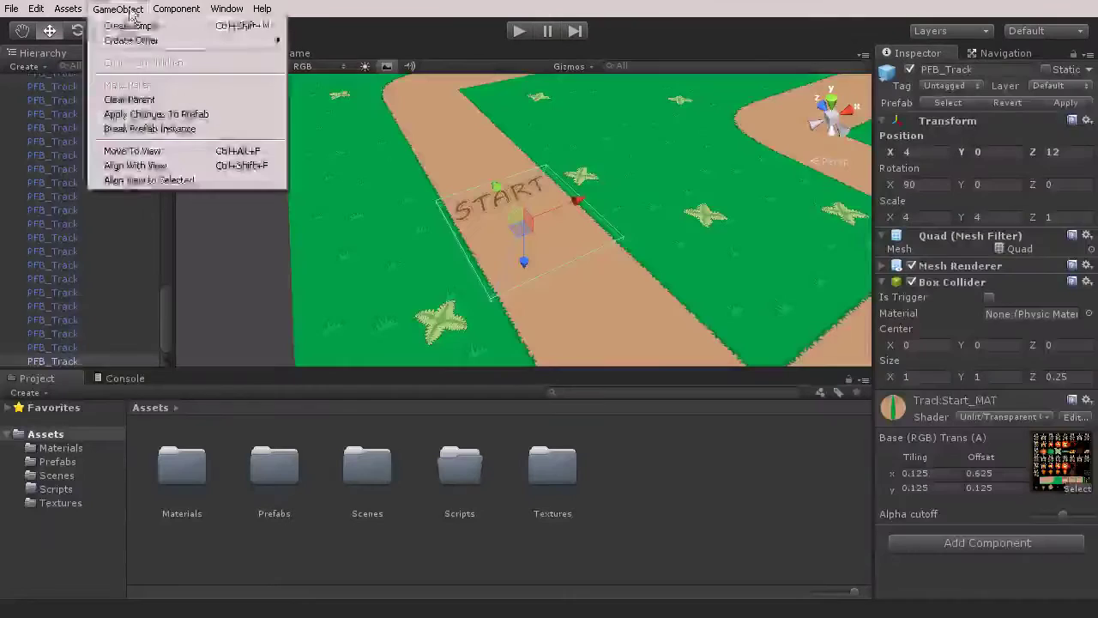
mouse_move(129, 40)
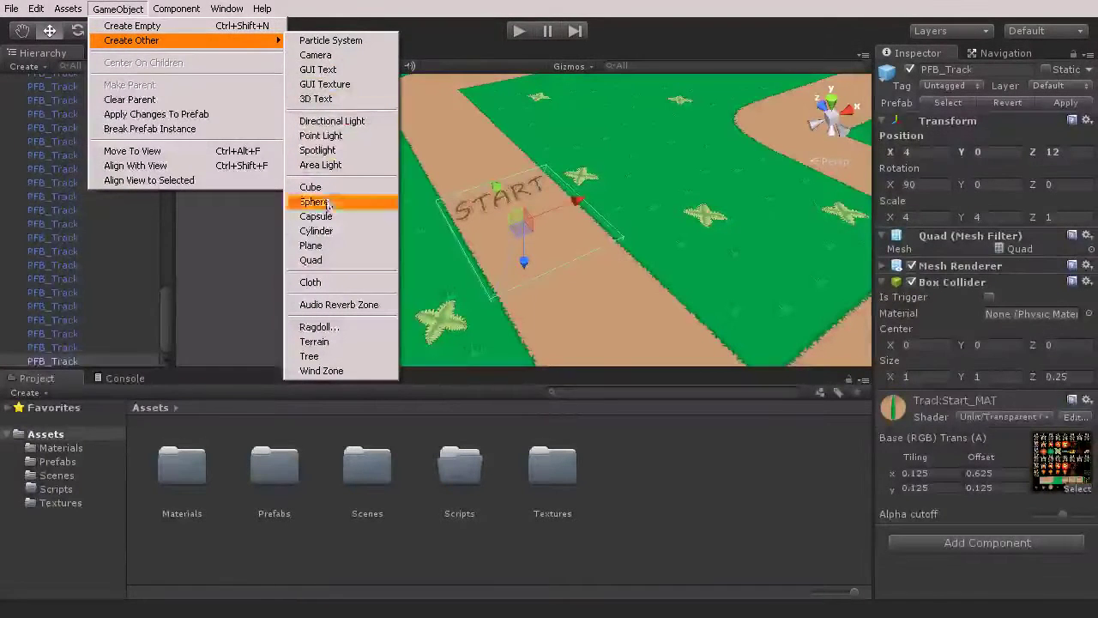
click(331, 260)
- Lay the new quad flat with an X rotation of 90 and set its Y position to 0.5
mouse_move(549, 243)
alt+mouse_down()
mouse_move(584, 234)
mouse_move(564, 203)
mouse_move(544, 252)
mouse_move(553, 243)
alt+mouse_up()
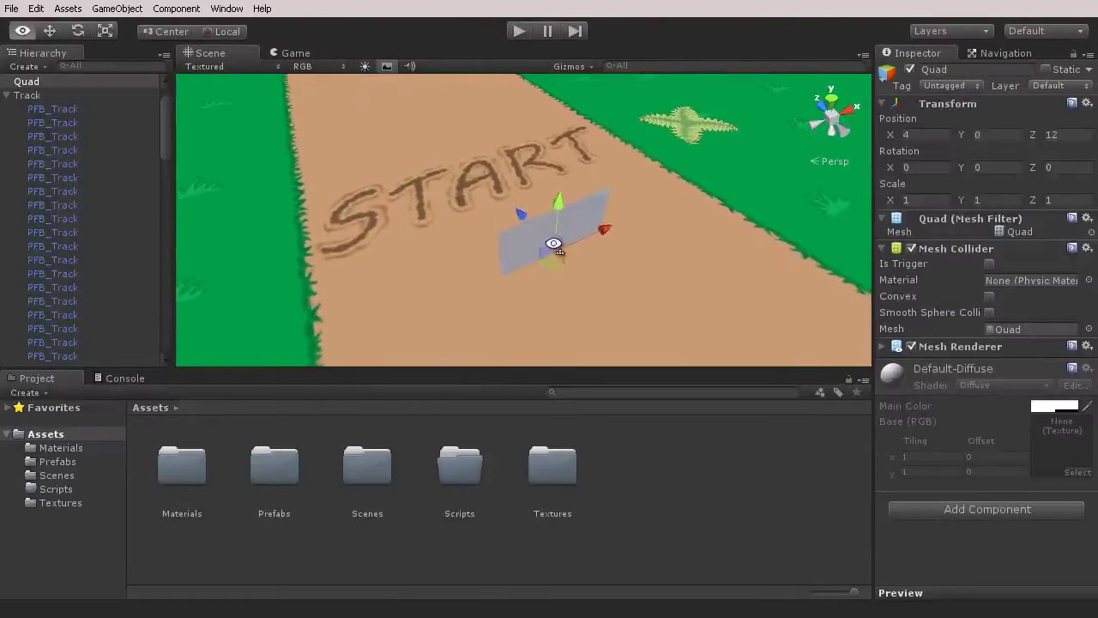
click(942, 167)
text(90)
key(Return)
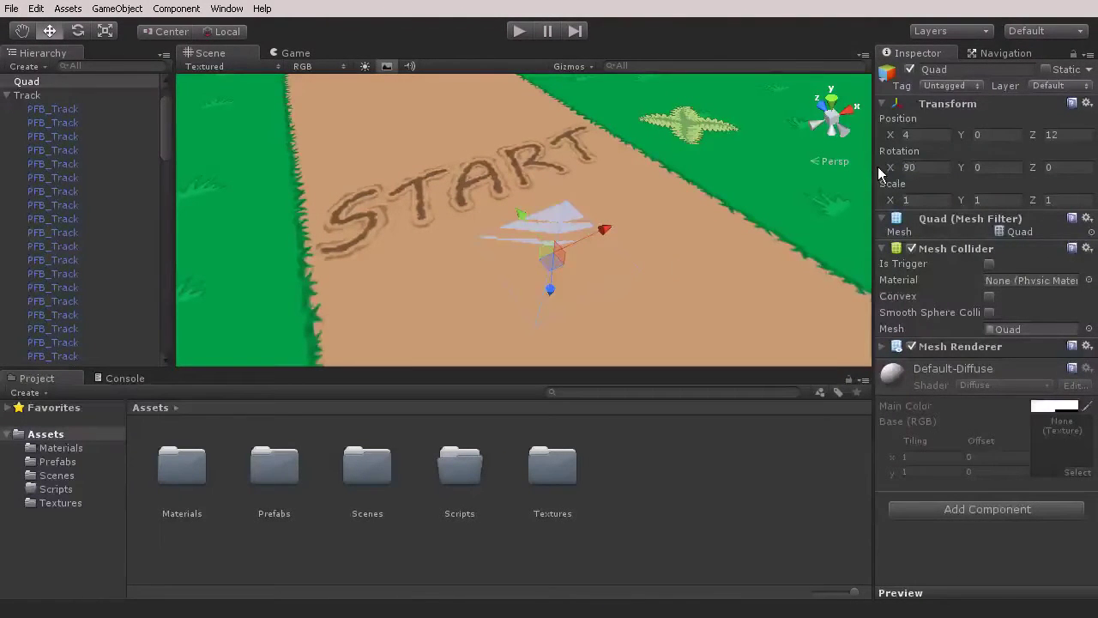
click(983, 136)
text(0.5)
key(Return)
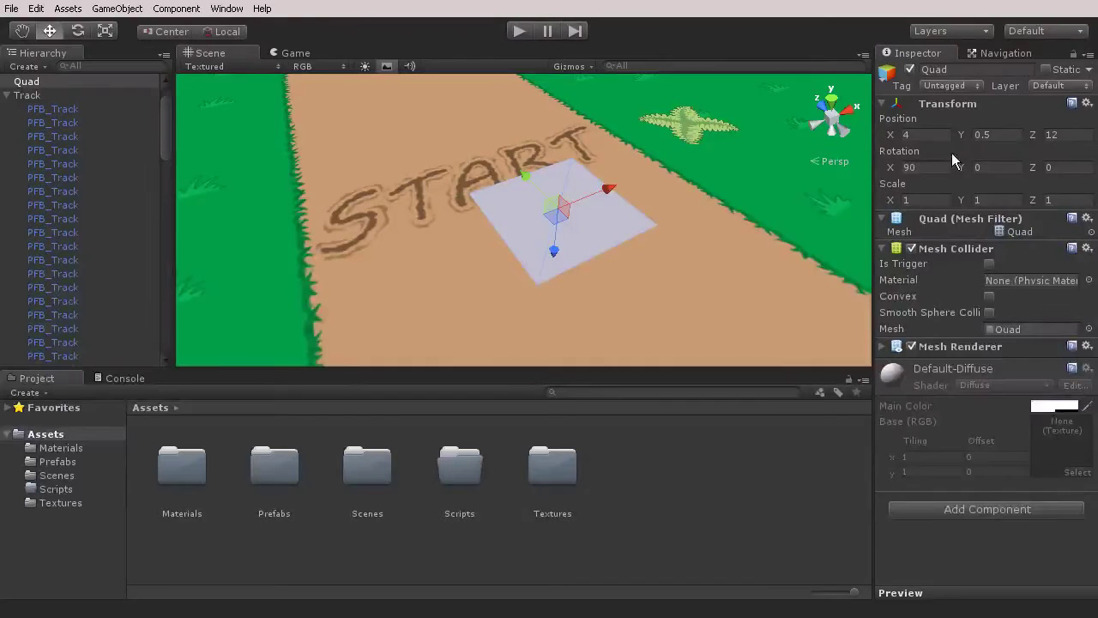
alt+drag(542, 208, 581, 184)
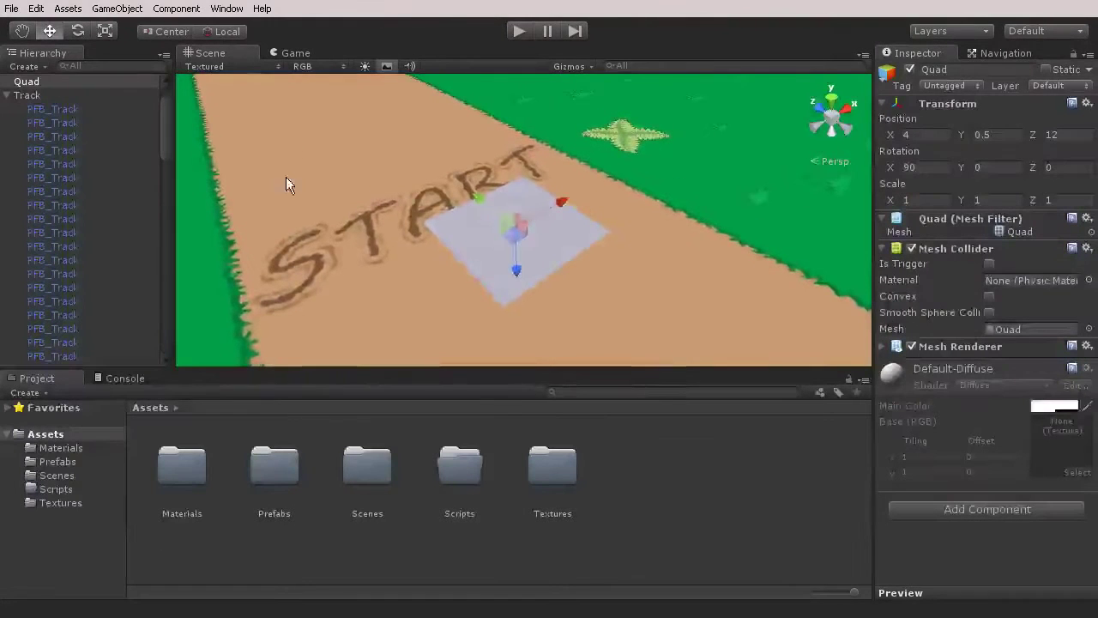
- Rename the quad to PlayerMesh
click(38, 84)
key(F2)
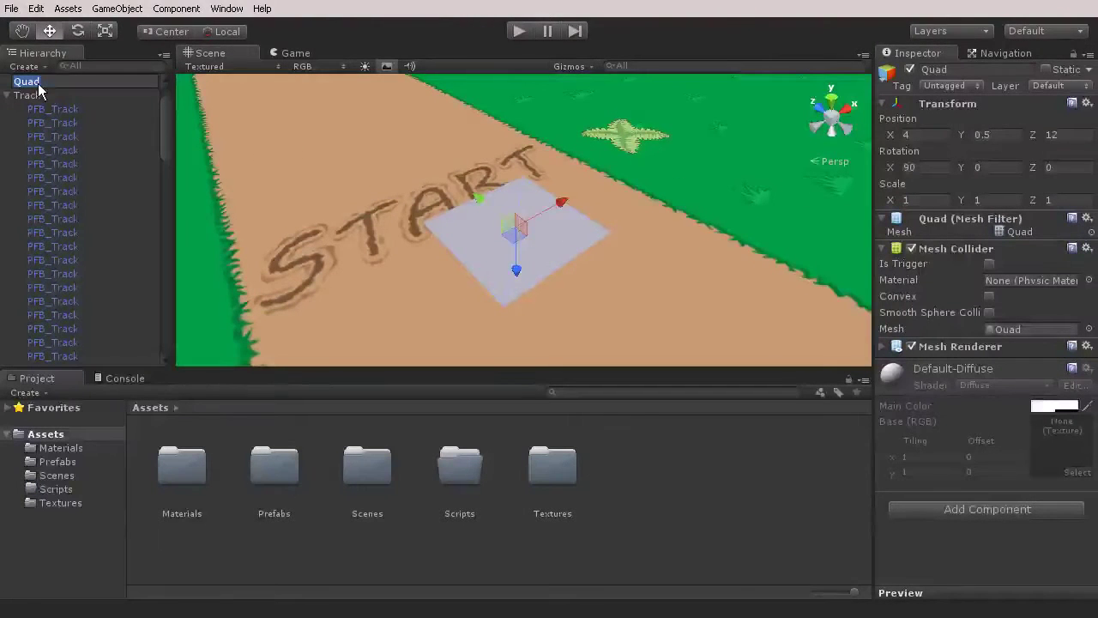
text(PlayerMesh)
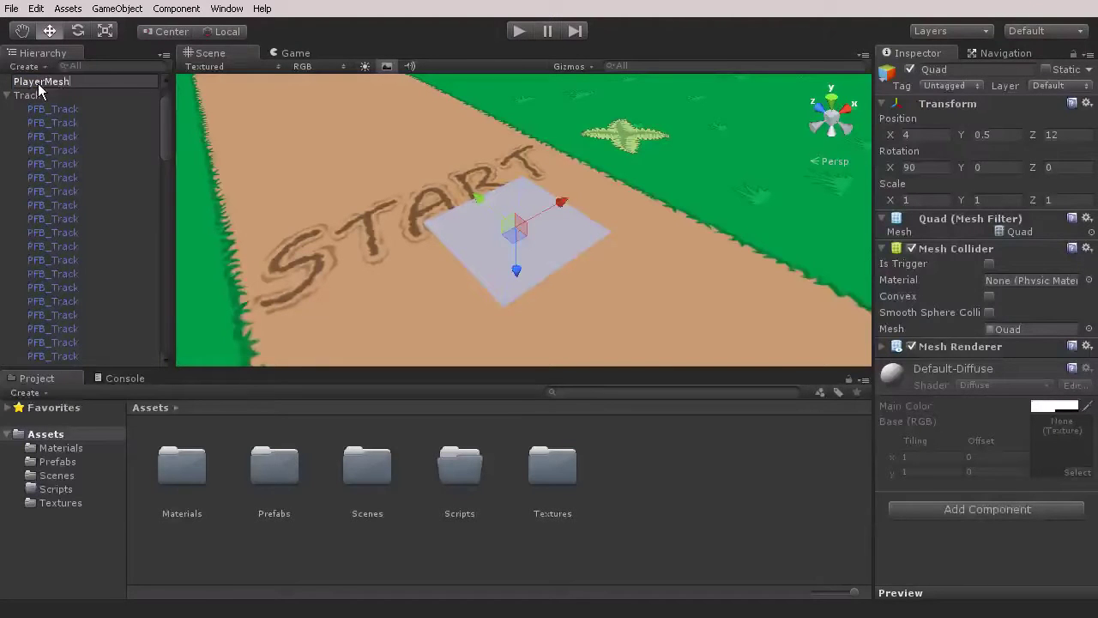
key(Return)
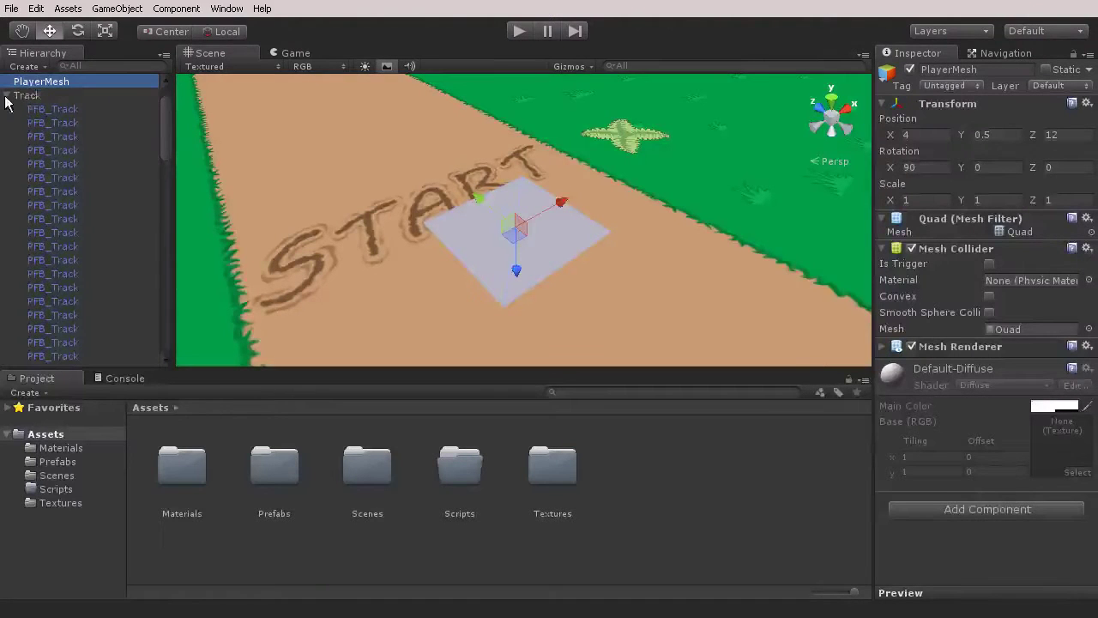
- Collapse the Track group and remove the Mesh Collider component from PlayerMesh
click(7, 95)
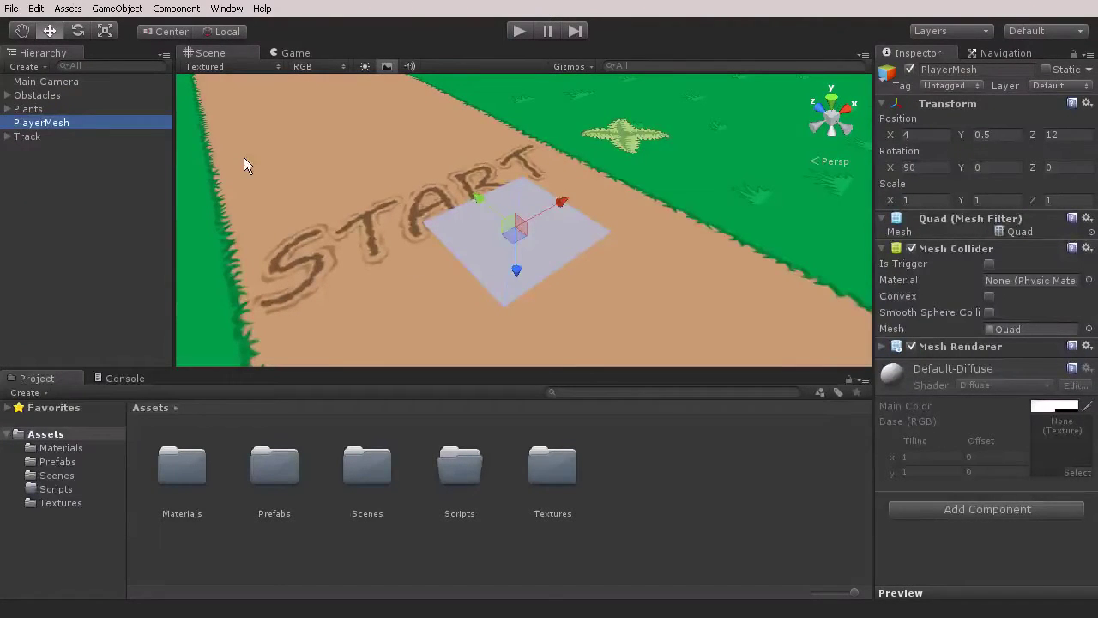
right_click(948, 248)
click(998, 282)
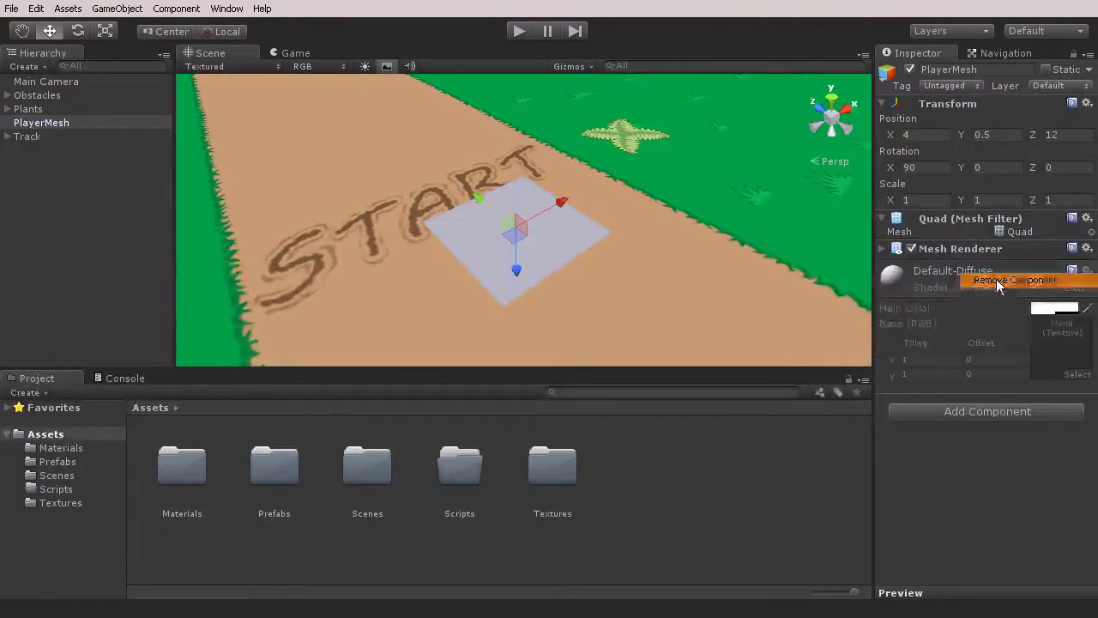
click(987, 412)
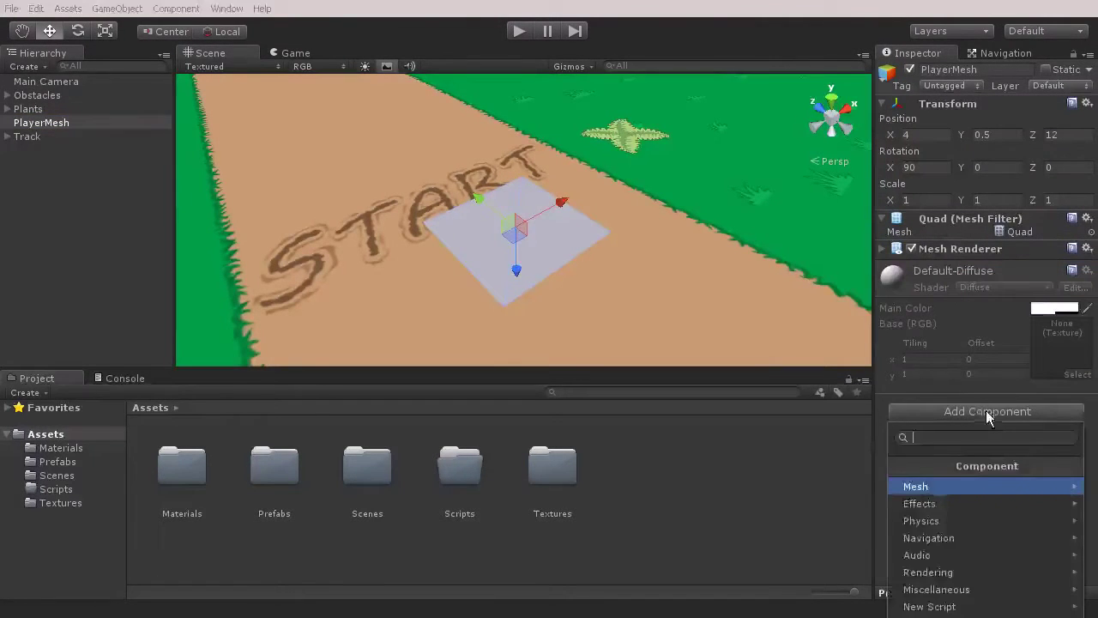
click(936, 522)
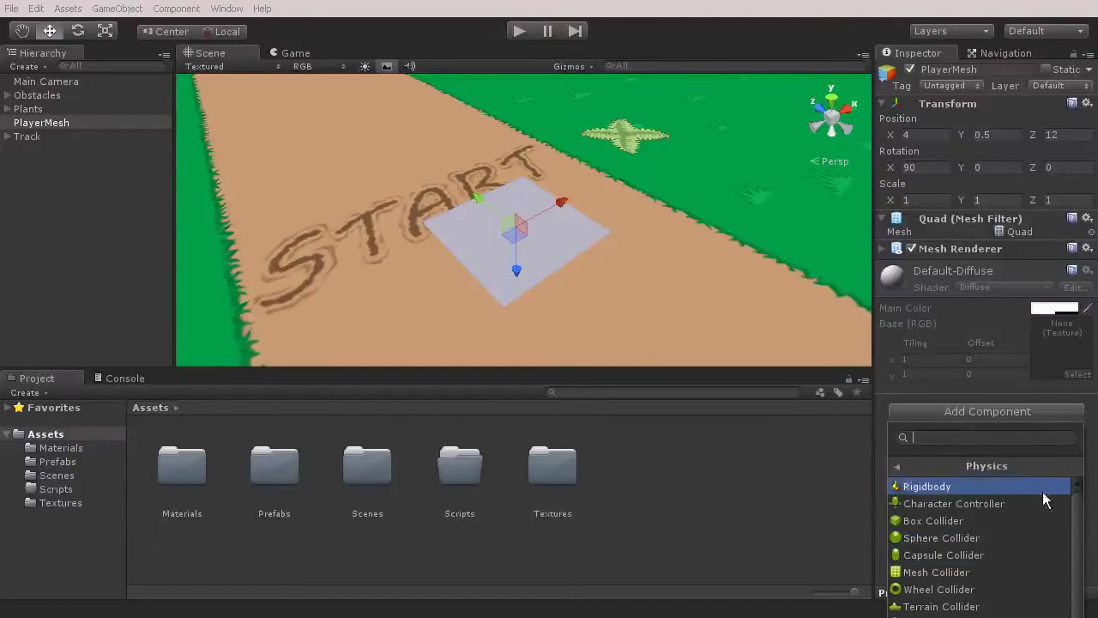
click(891, 341)
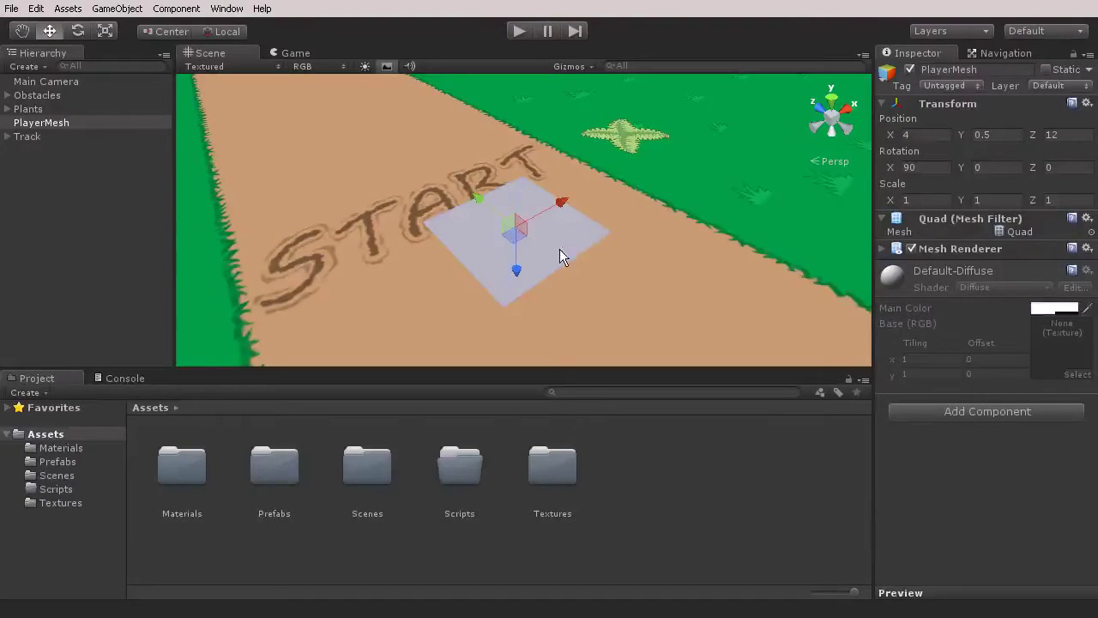
- Compare PlayerMesh's axis directions with the tool handles in global and in local orientation
alt+drag(559, 249, 671, 172)
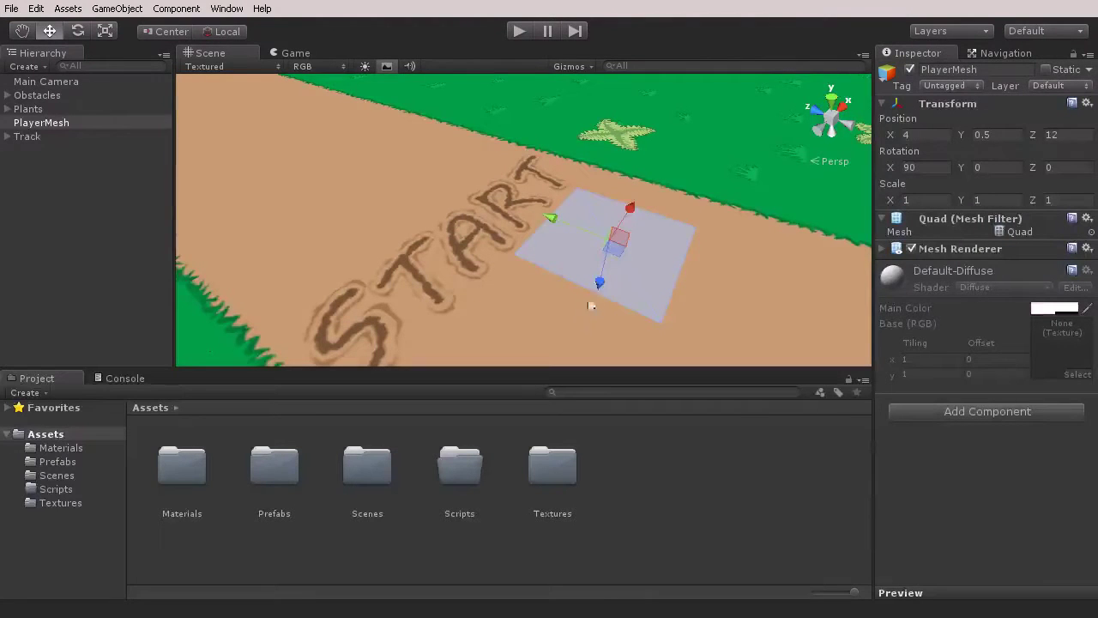
alt+drag(627, 250, 532, 224)
click(225, 34)
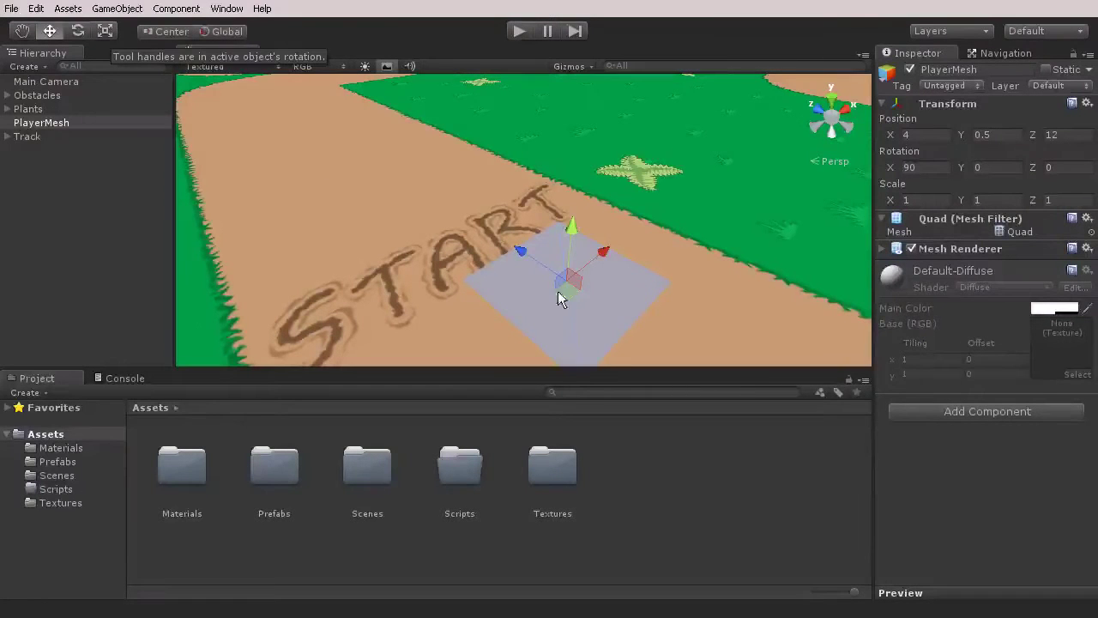
click(225, 30)
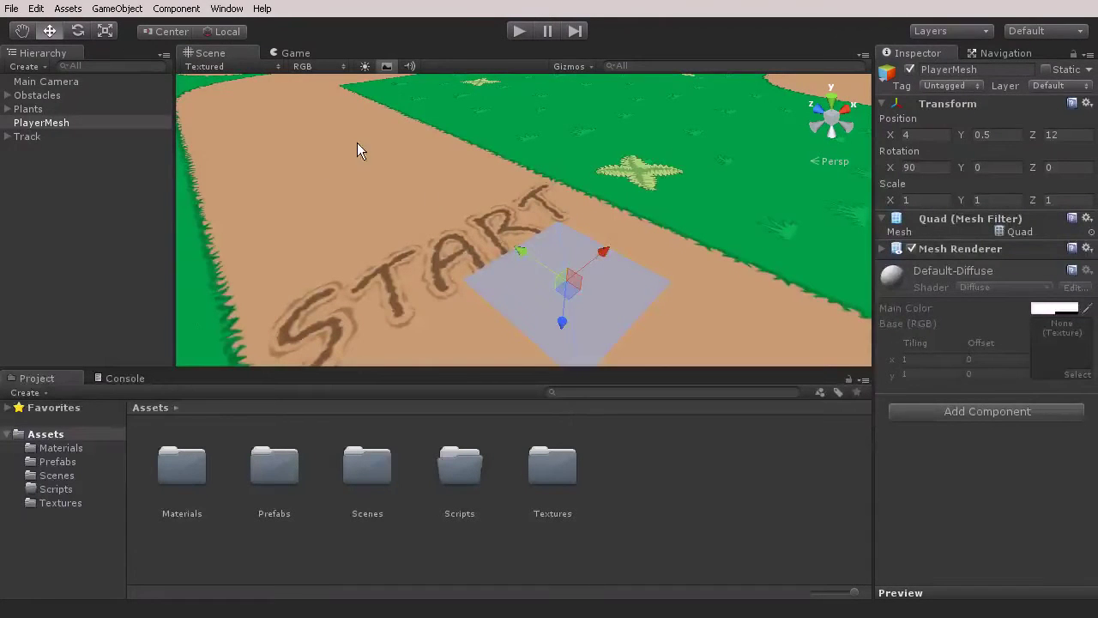
alt+drag(445, 219, 212, 223)
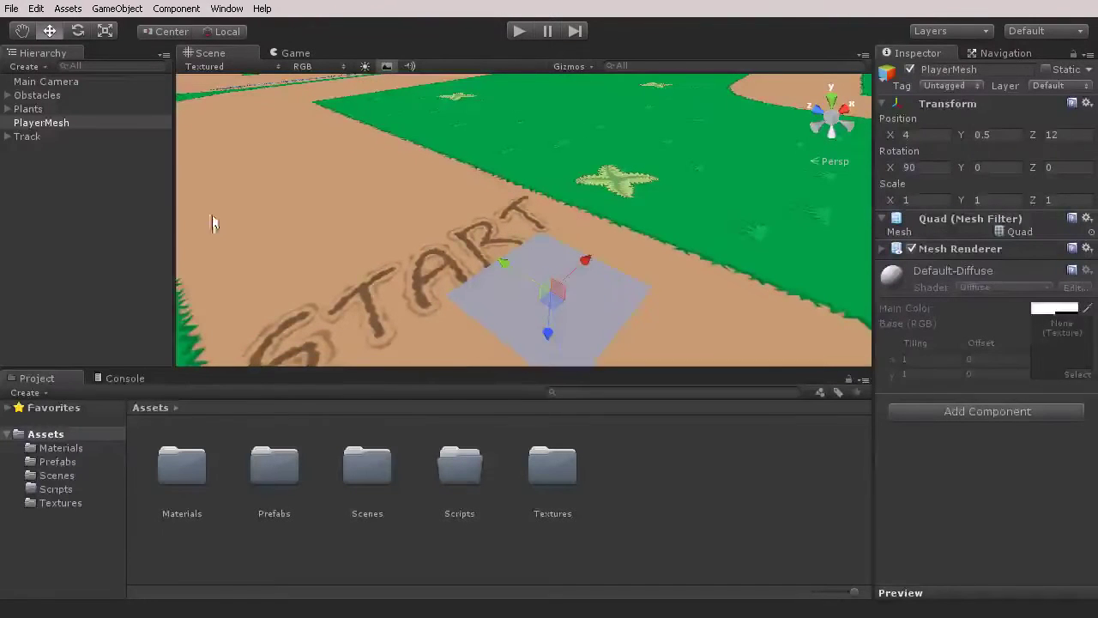
- Frame PlayerMesh in the scene and create an empty game object at its position
click(41, 125)
key(f)
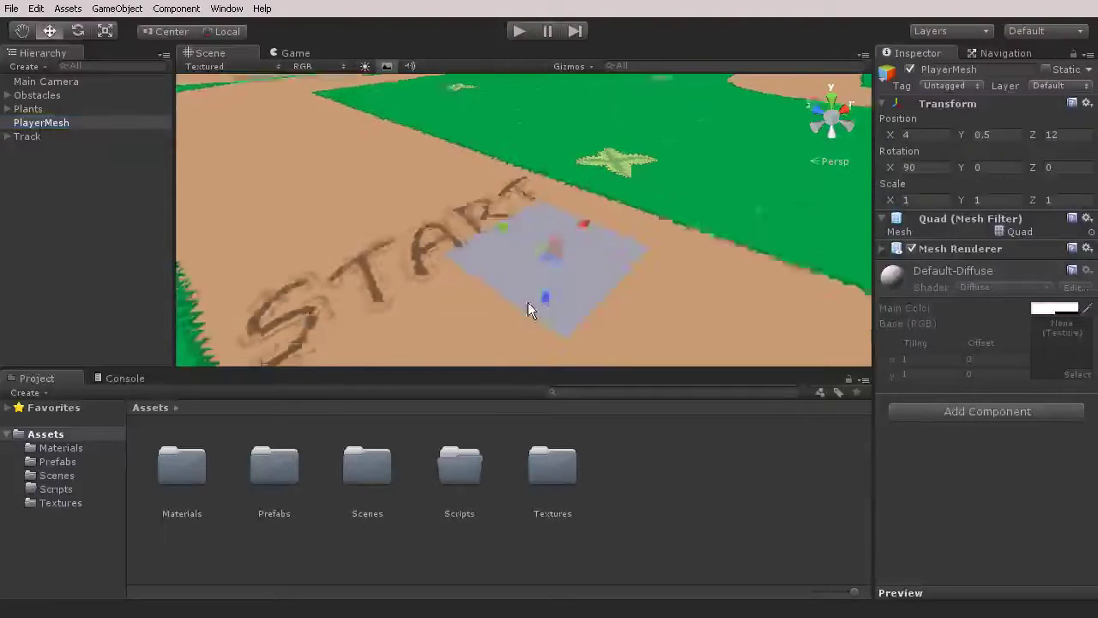
click(500, 221)
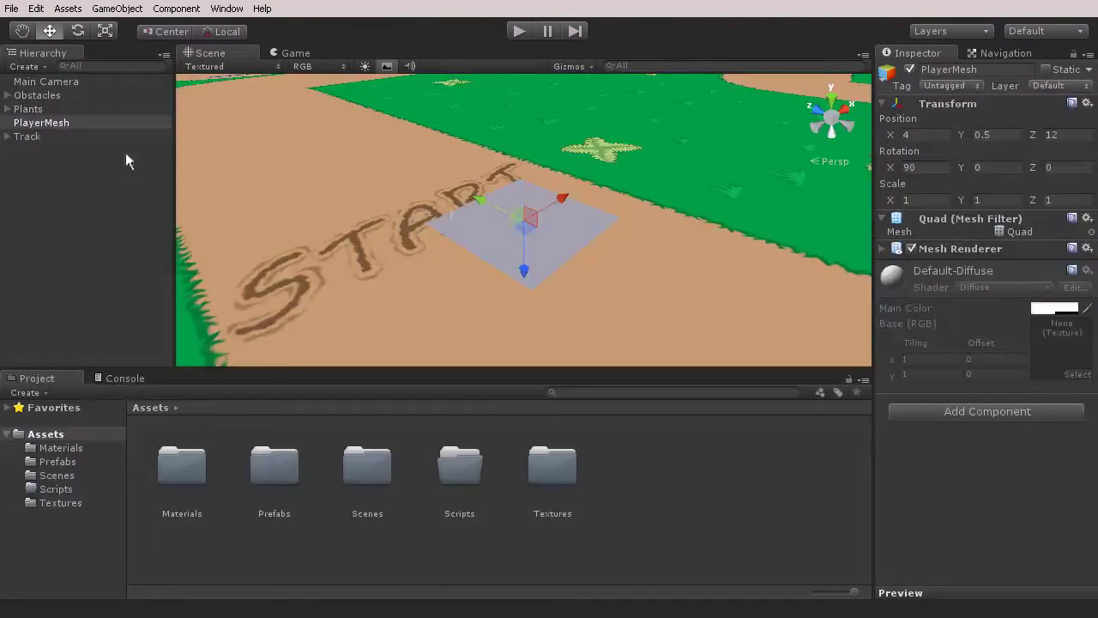
click(65, 123)
click(494, 215)
click(118, 8)
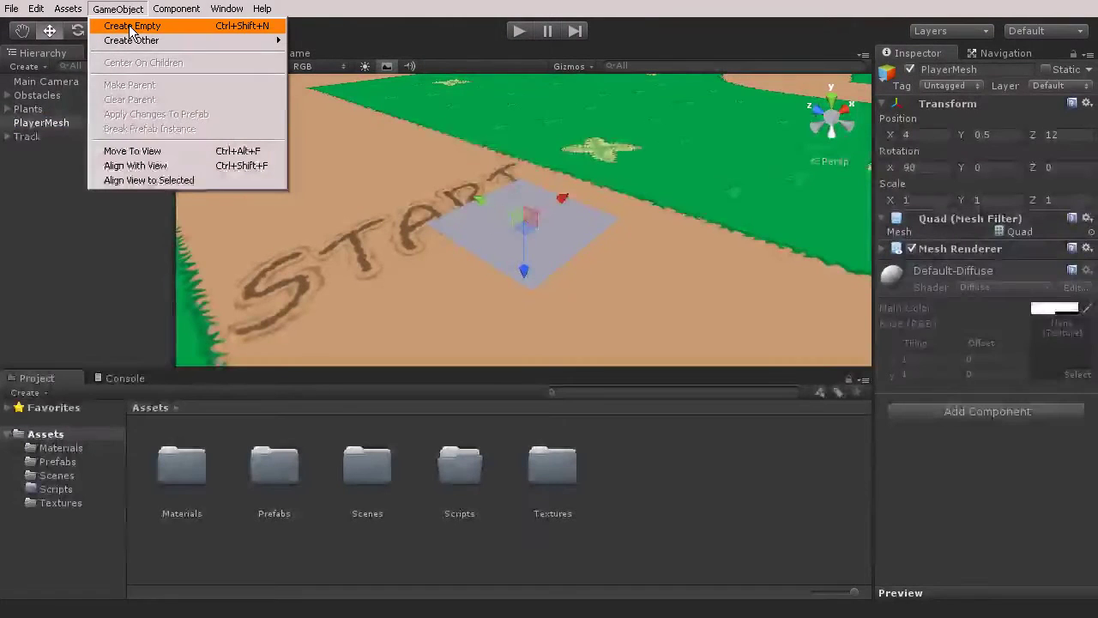
click(130, 24)
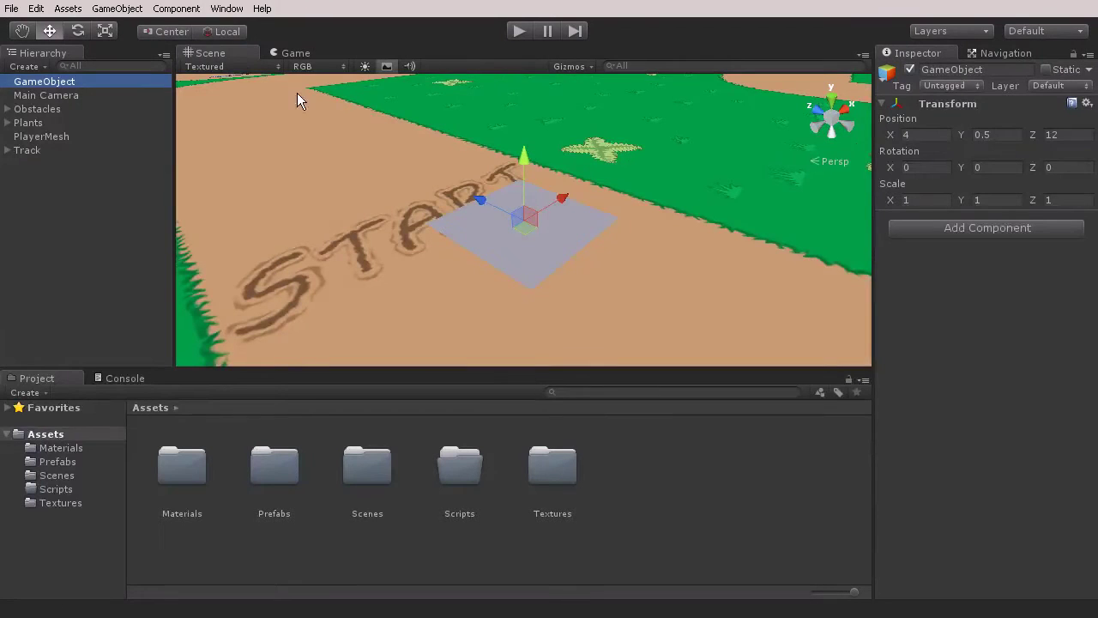
- Rename the empty game object to PFB_PlayerCar and make PlayerMesh its child
click(71, 82)
text(PFB)
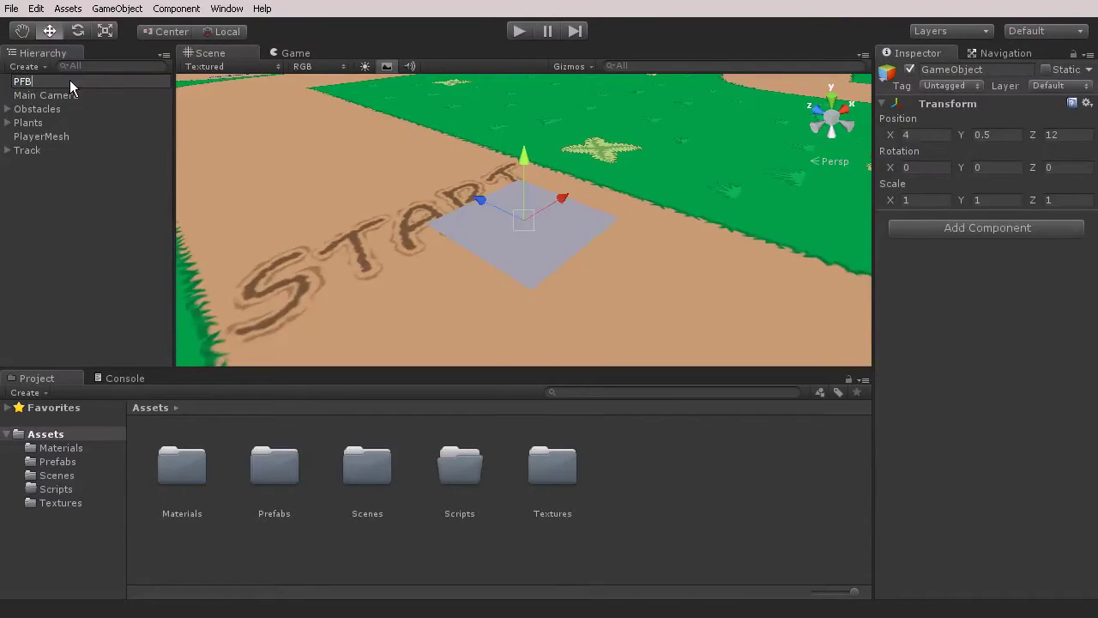
text(_PlayerCar)
key(Return)
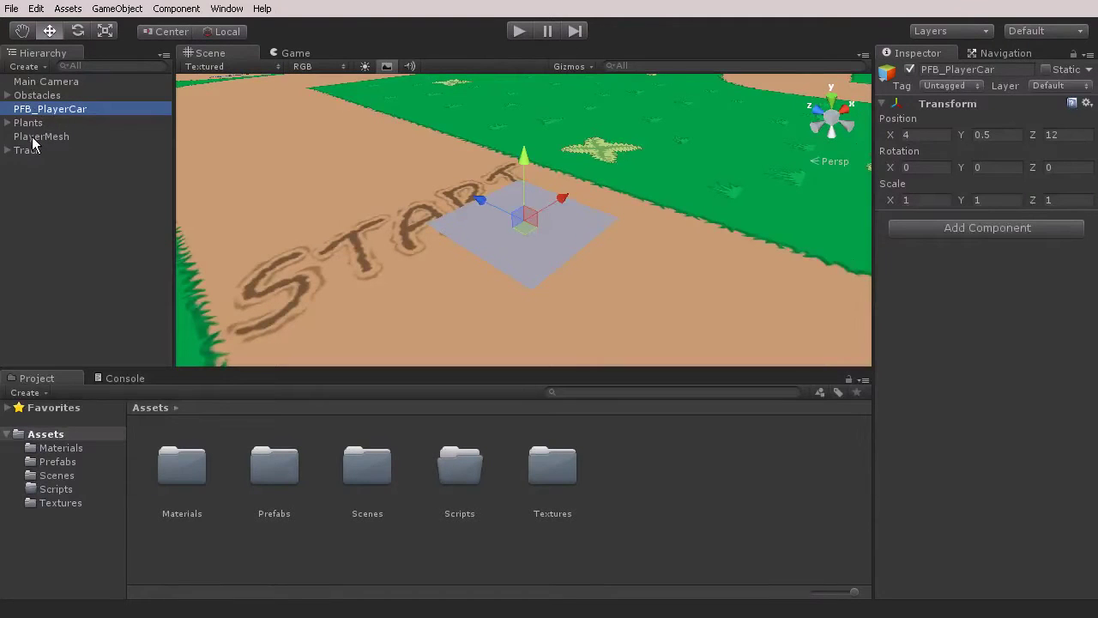
drag(32, 144, 51, 110)
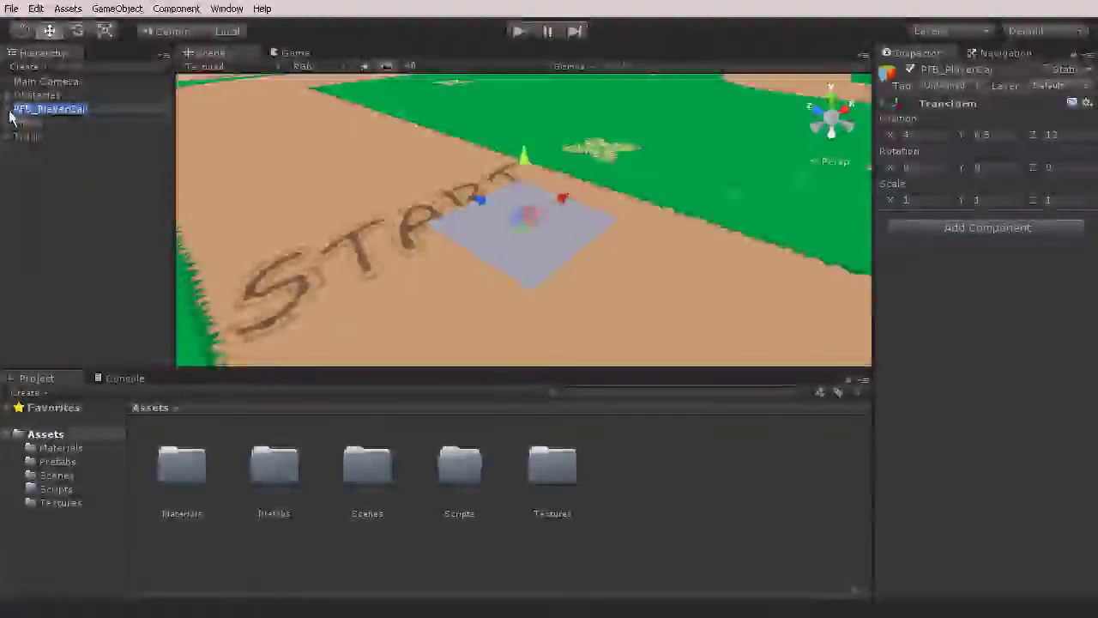
click(7, 109)
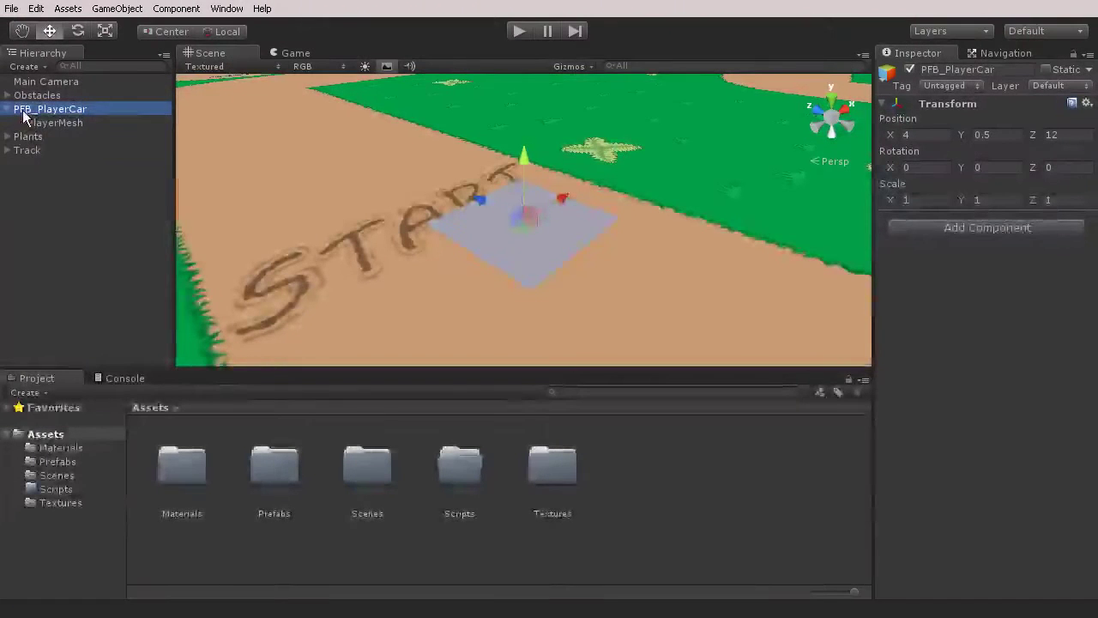
- Add a Capsule Collider to PFB_PlayerCar and set its direction to Z-Axis
click(946, 228)
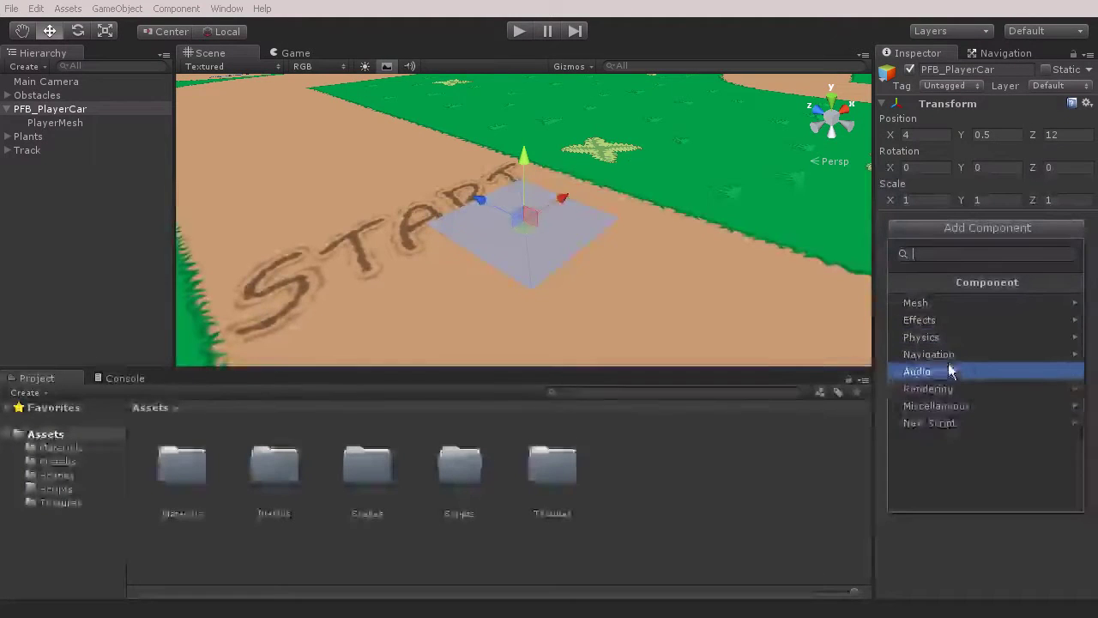
click(935, 337)
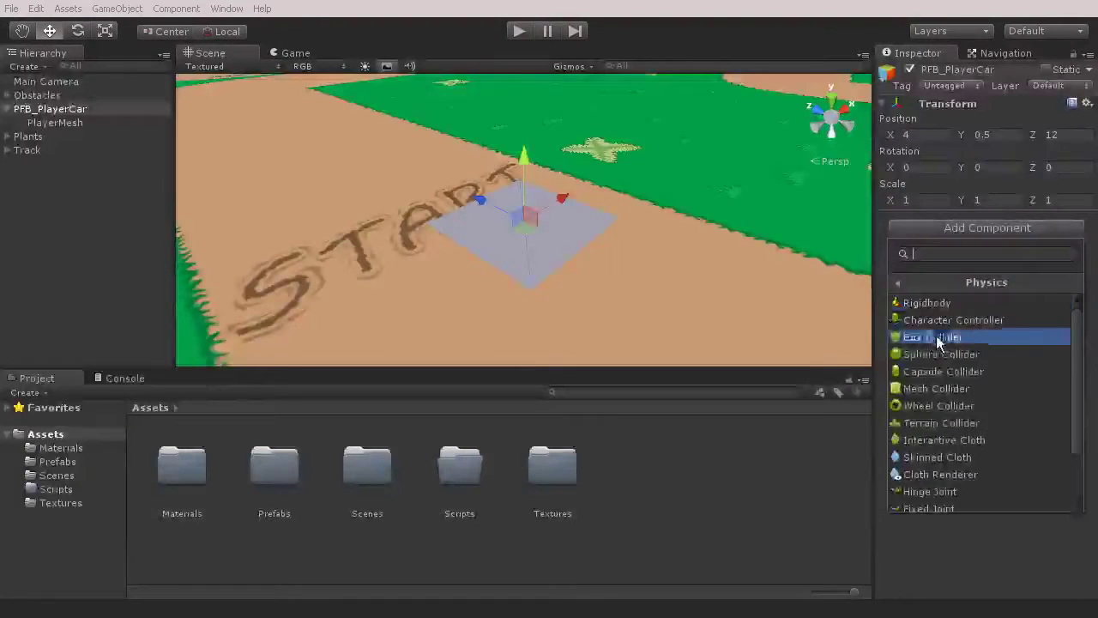
click(936, 369)
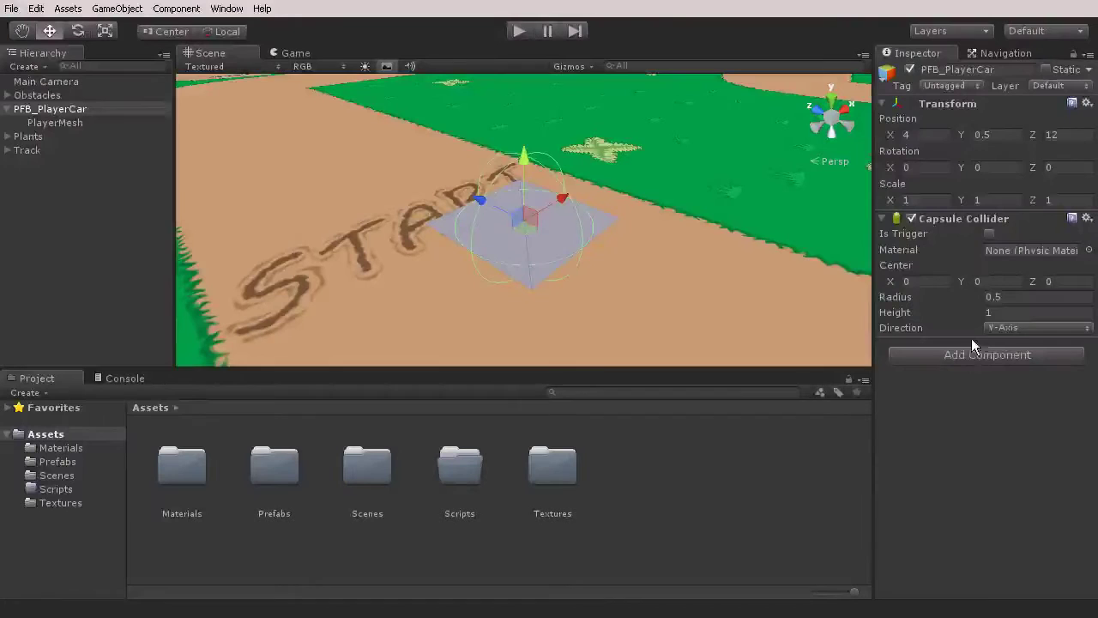
click(1011, 329)
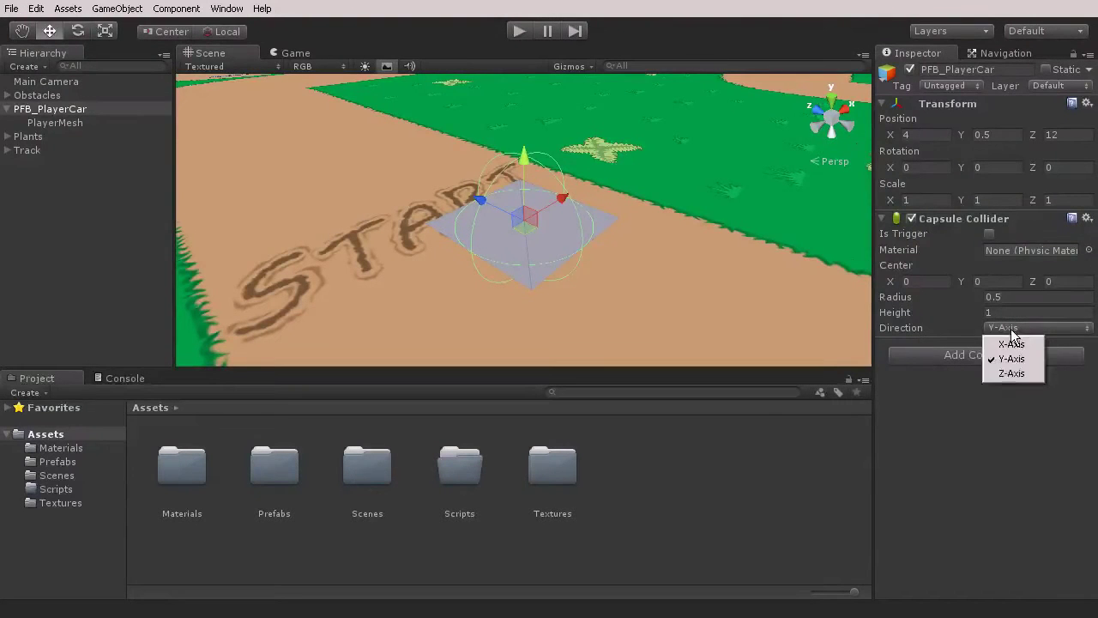
click(1005, 369)
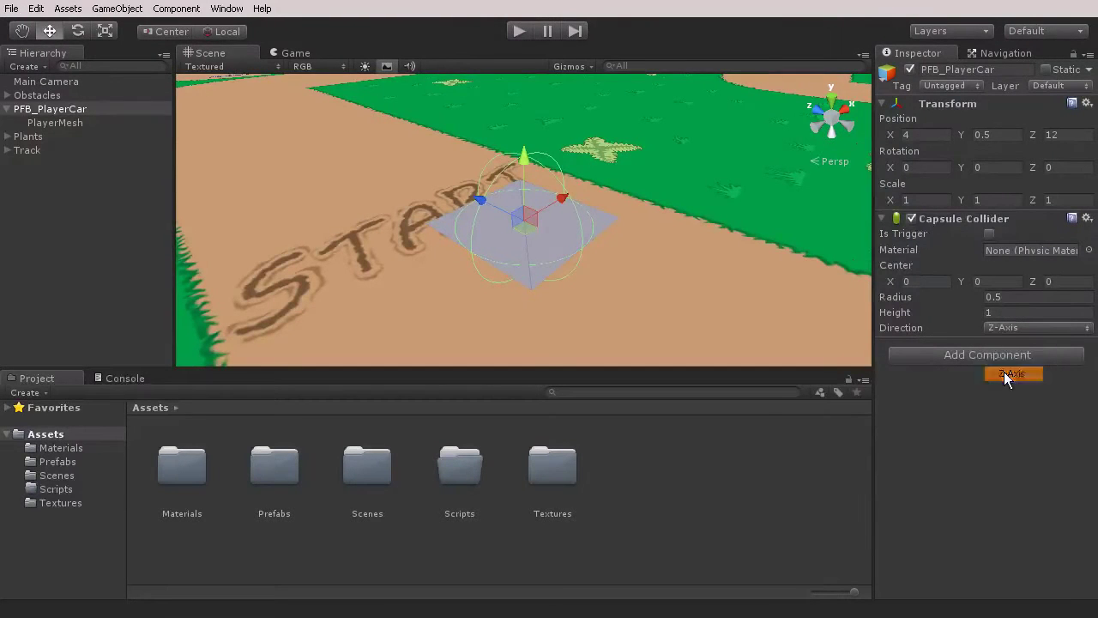
- Set the Capsule Collider's radius to 0.4 and check its fit around the quad
click(998, 313)
click(1009, 298)
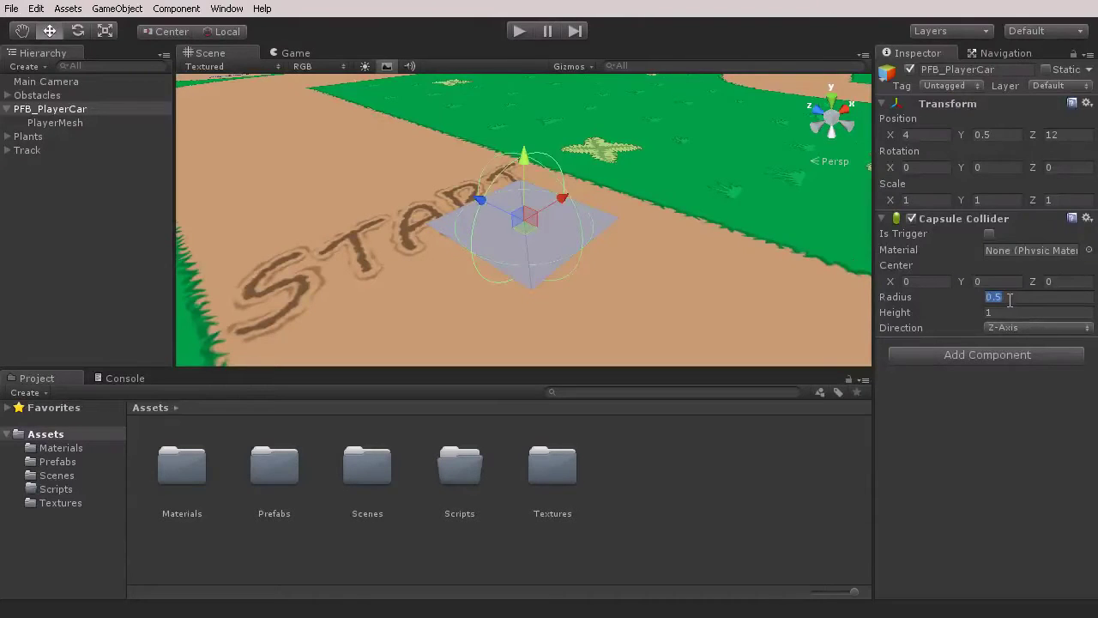
text(0.4)
mouse_move(505, 232)
alt+mouse_down()
mouse_move(665, 233)
mouse_move(780, 209)
mouse_move(664, 170)
mouse_move(493, 238)
alt+mouse_up()
alt+right_drag(494, 238, 441, 363)
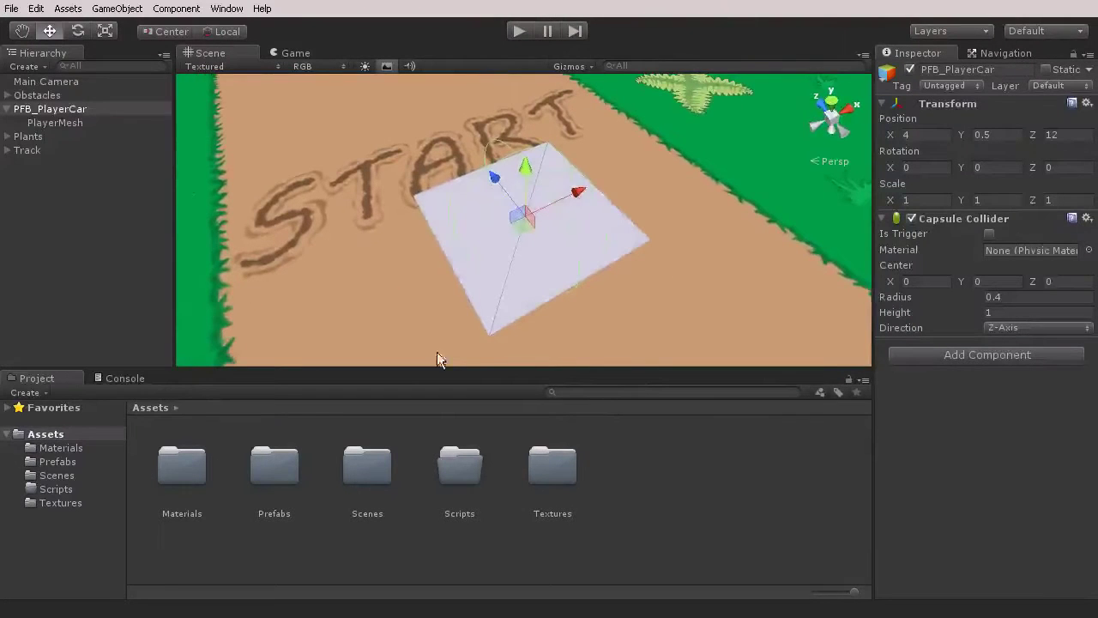
- Create a new material named Car_MAT in the Materials folder
click(64, 451)
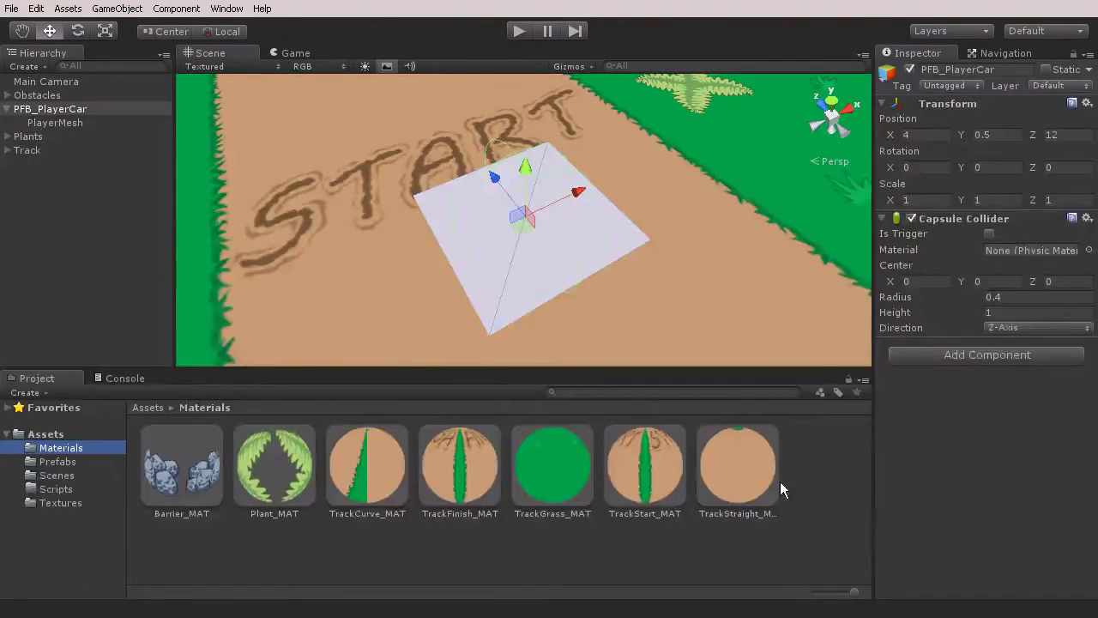
right_click(827, 481)
mouse_move(850, 483)
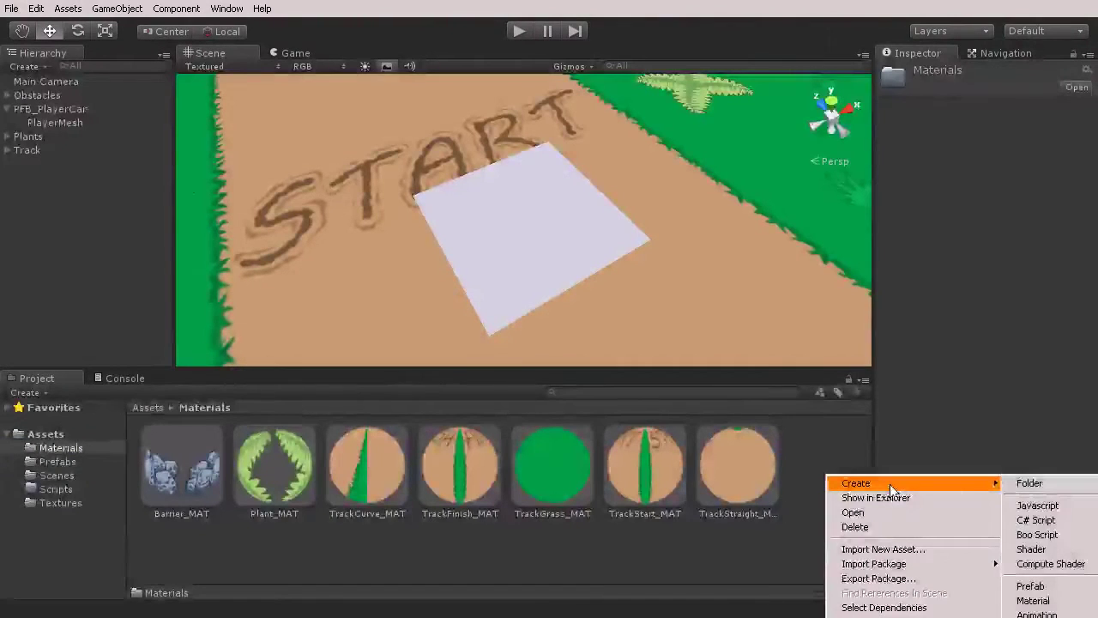
click(1041, 602)
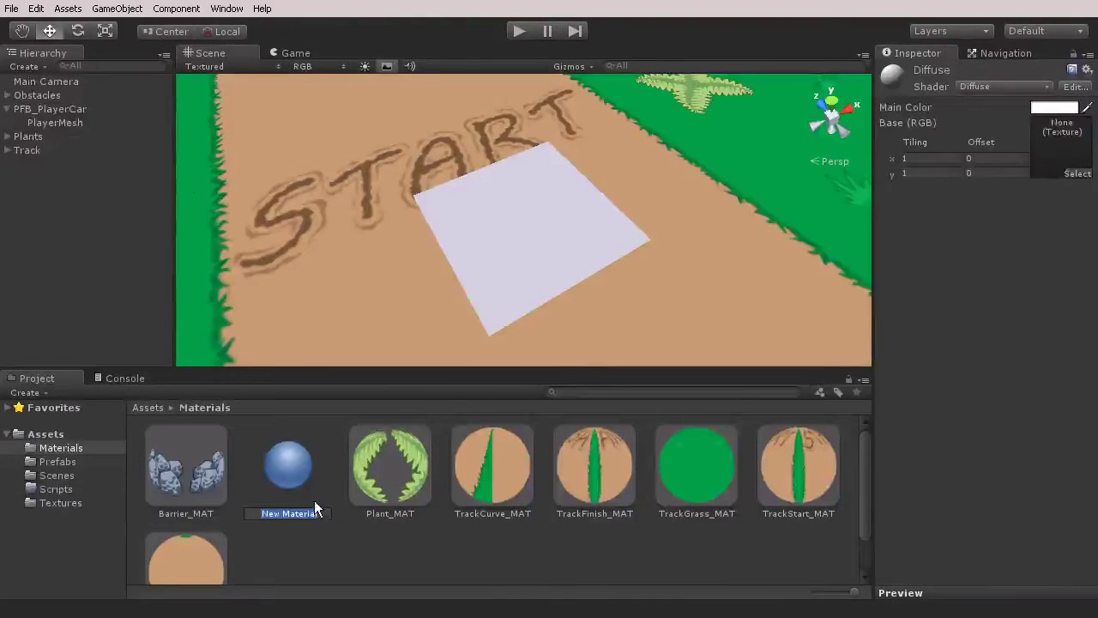
text(Car)
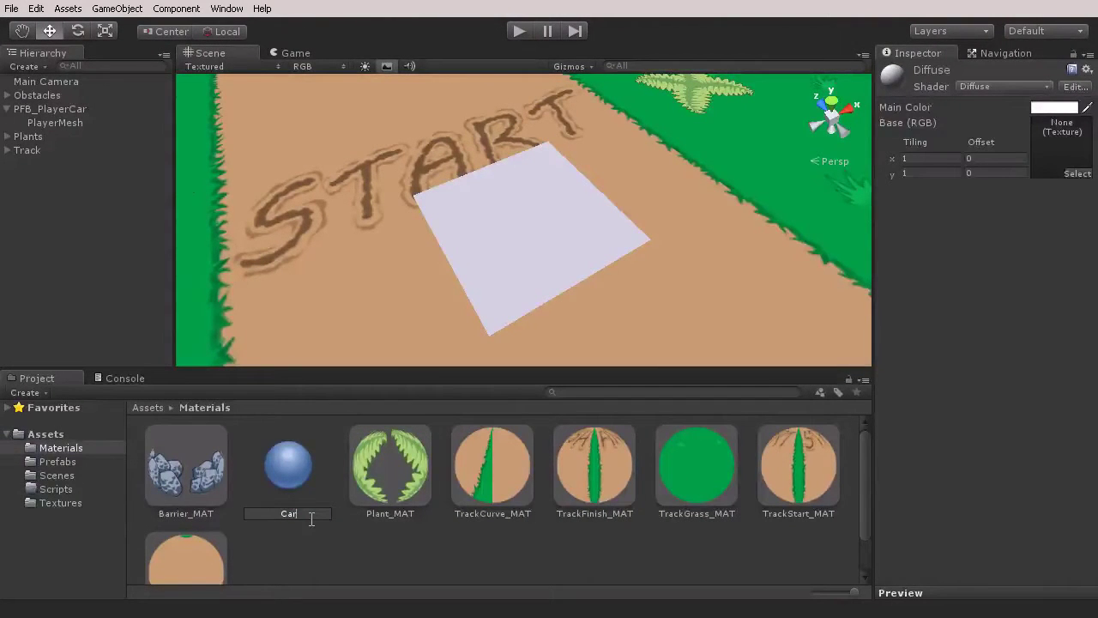
text(_MAT)
key(Return)
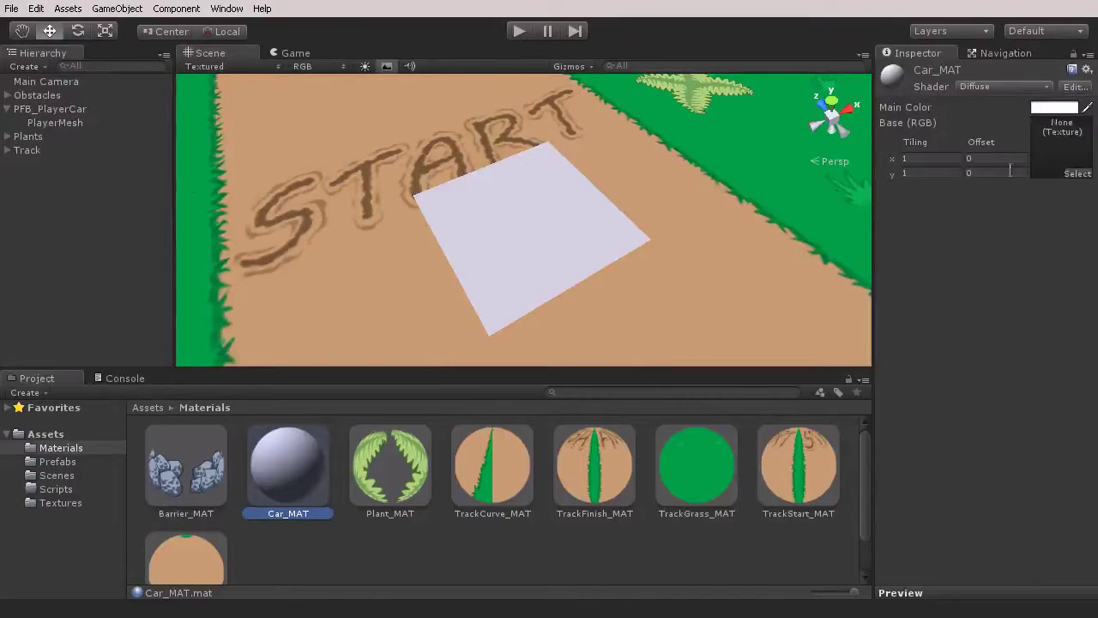
- Set Car_MAT's shader to Unlit/Transparent Cutout
click(1010, 83)
mouse_move(1005, 365)
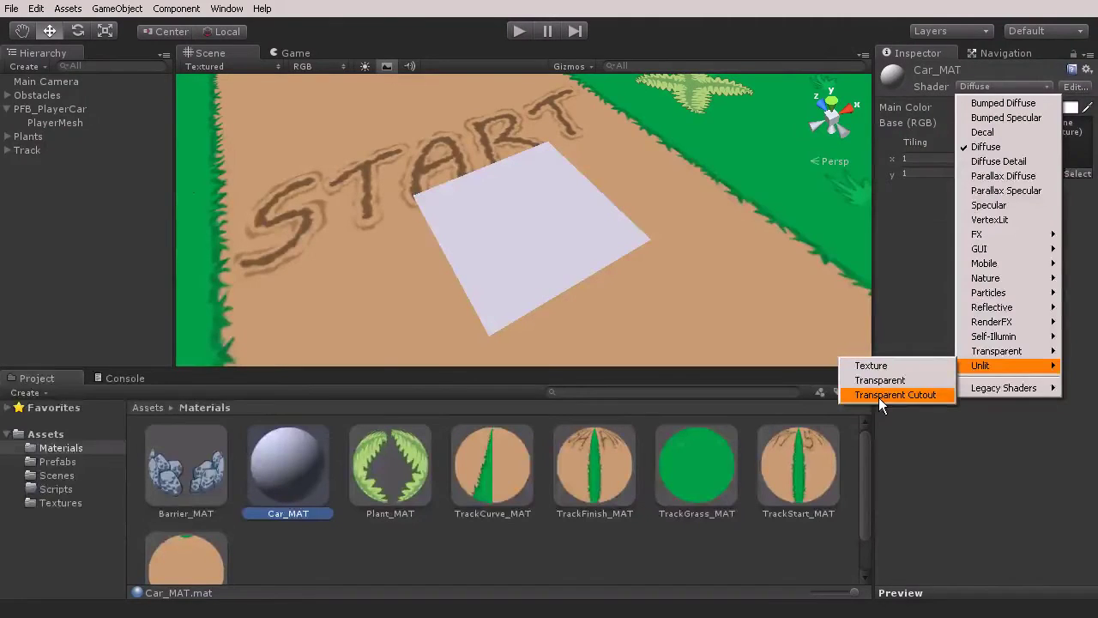
click(879, 397)
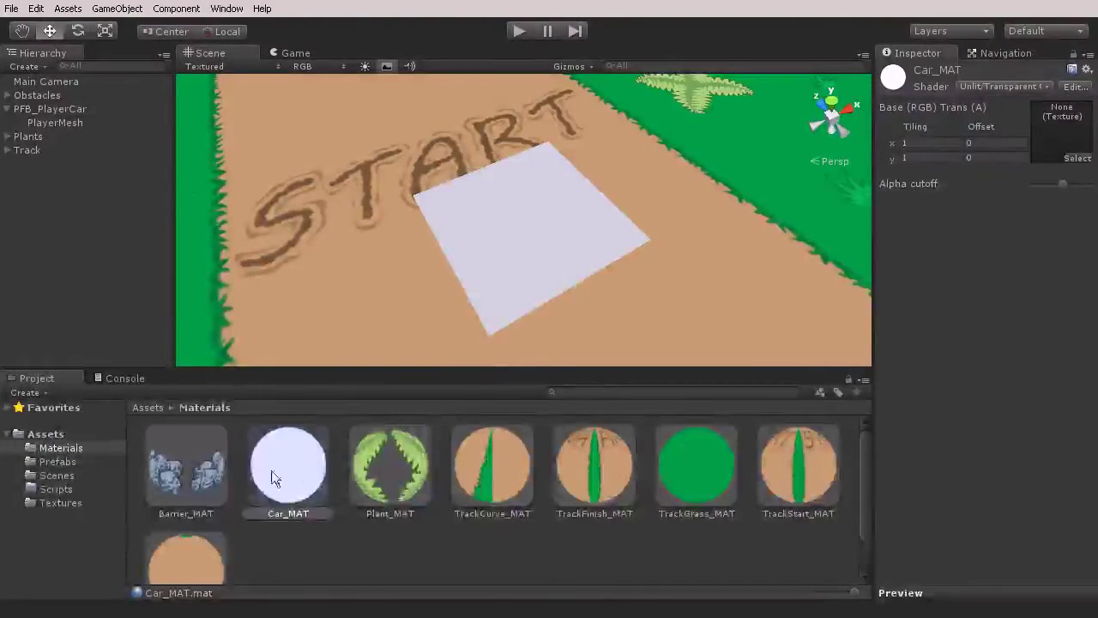
- Select Plant_MAT and Barrier_MAT together and set their shader to Unlit/Transparent
click(410, 483)
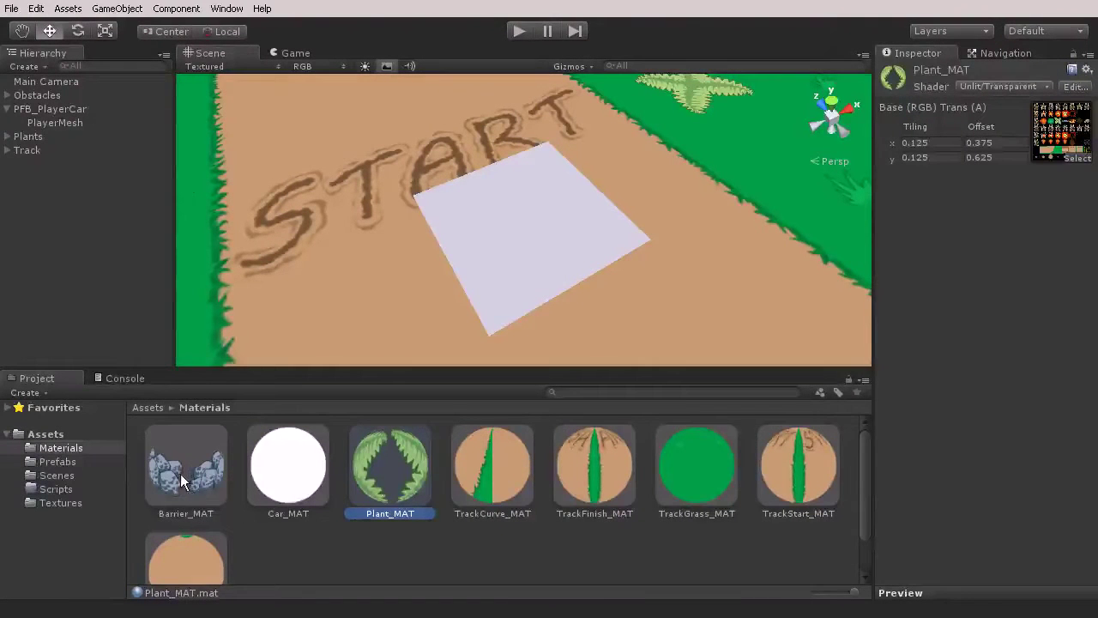
ctrl+click(181, 476)
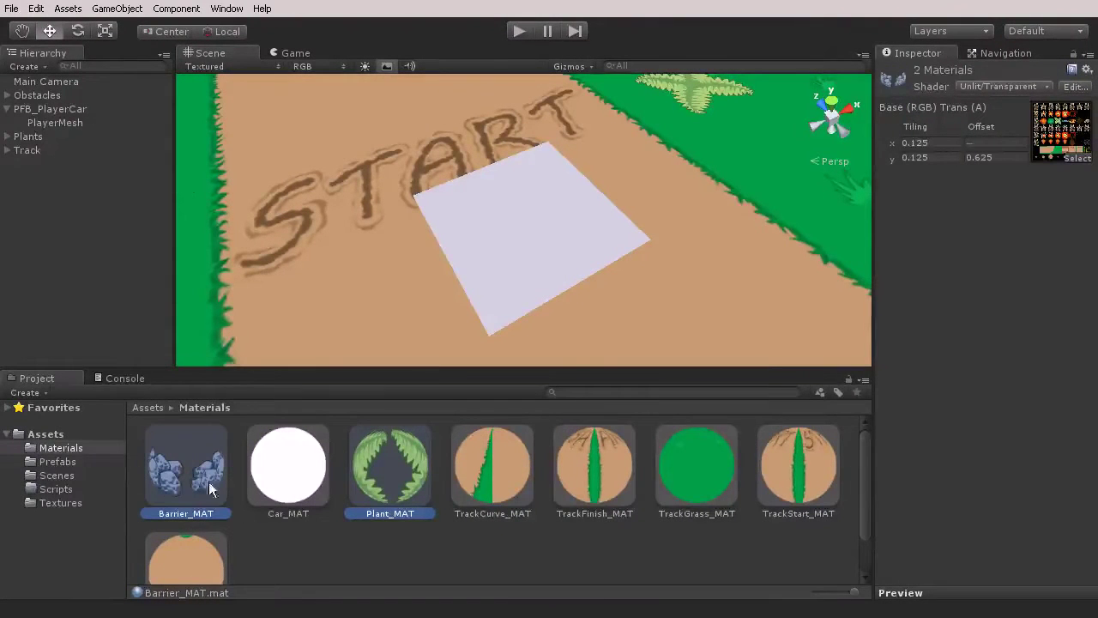
click(1032, 87)
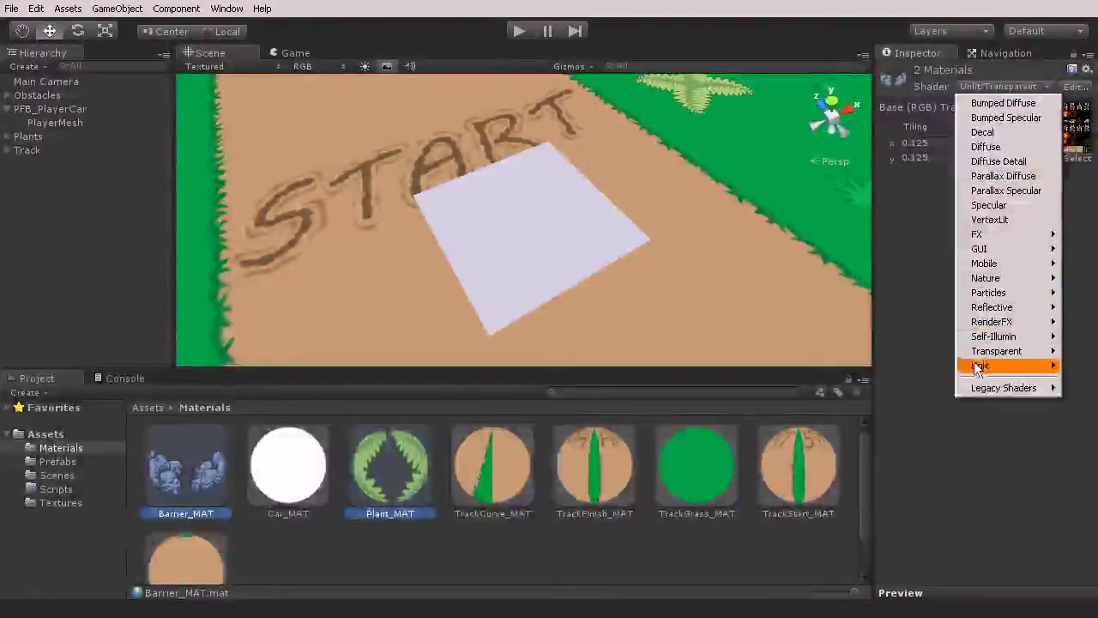
click(884, 384)
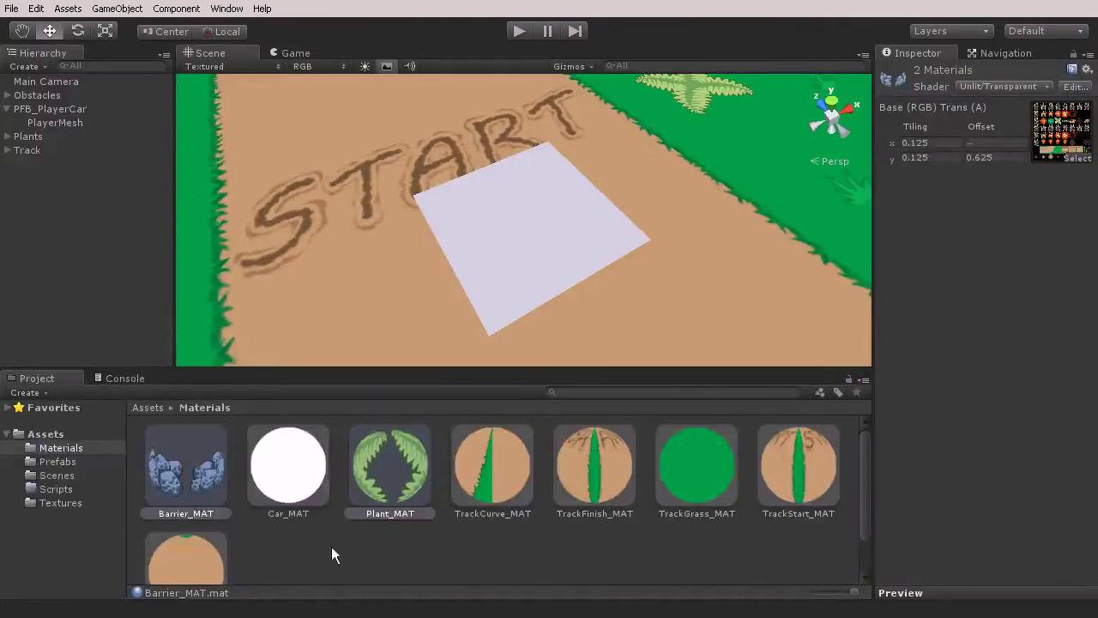
- Assign the sprite sheet texture to Car_MAT and apply the material to the PlayerMesh quad in the scene
click(277, 465)
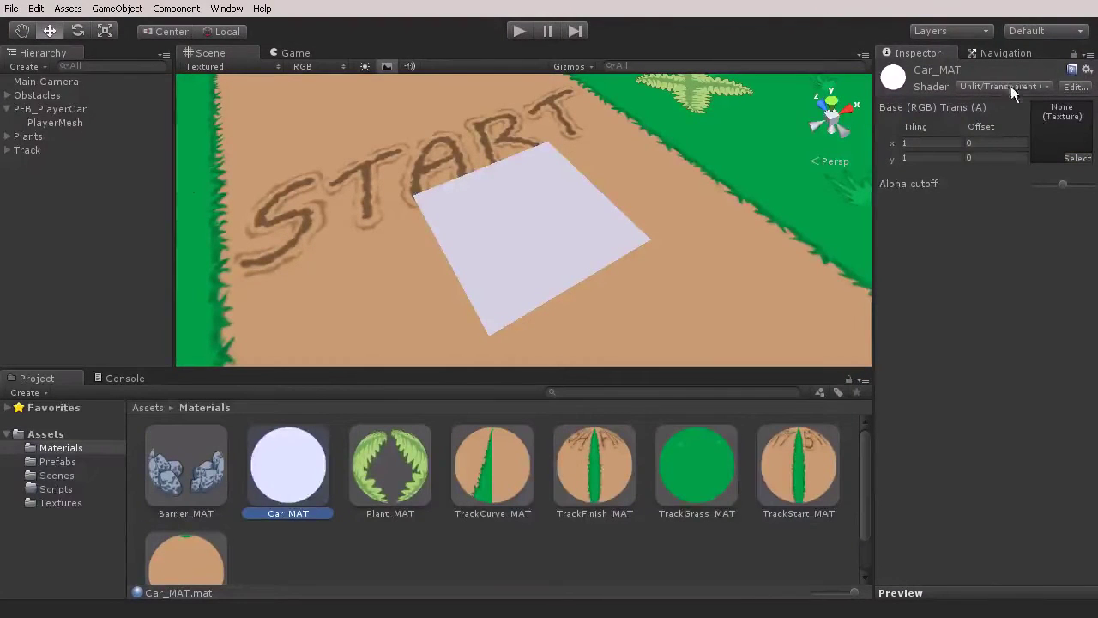
click(1078, 159)
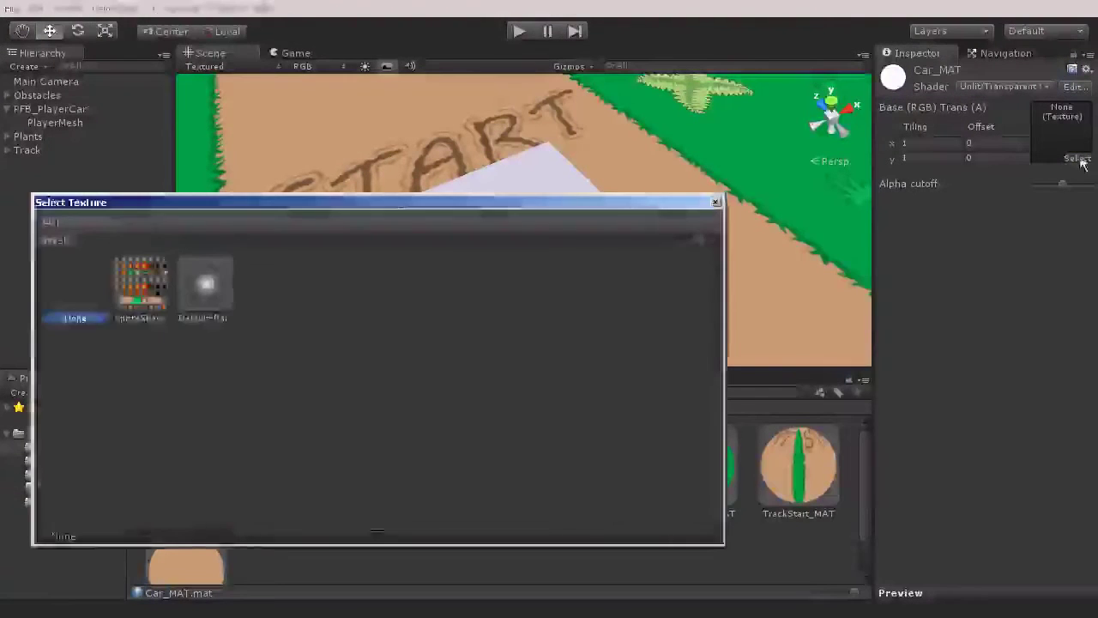
double_click(136, 285)
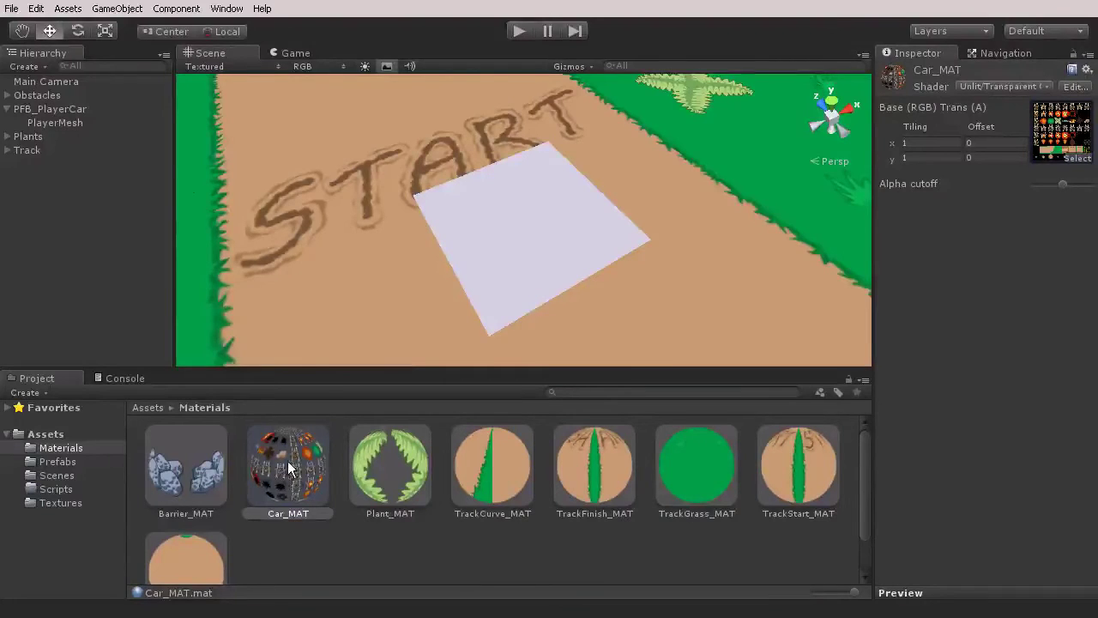
drag(288, 468, 523, 258)
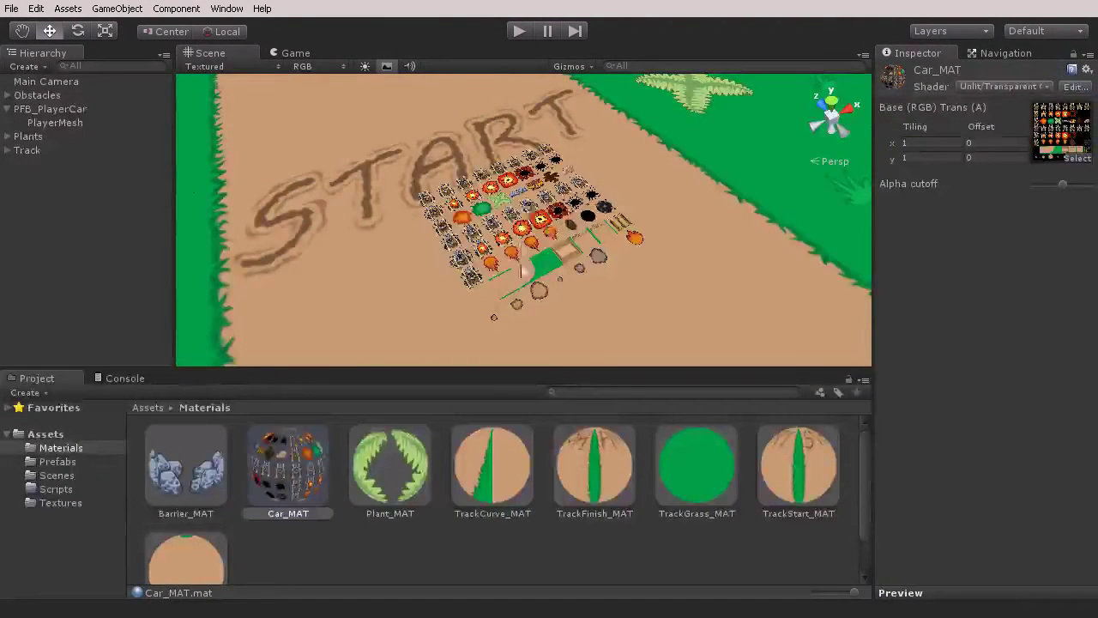
- Examine PFB_PlayerCar and its PlayerMesh child, checking their components and how the textured quad sits on the track
click(74, 109)
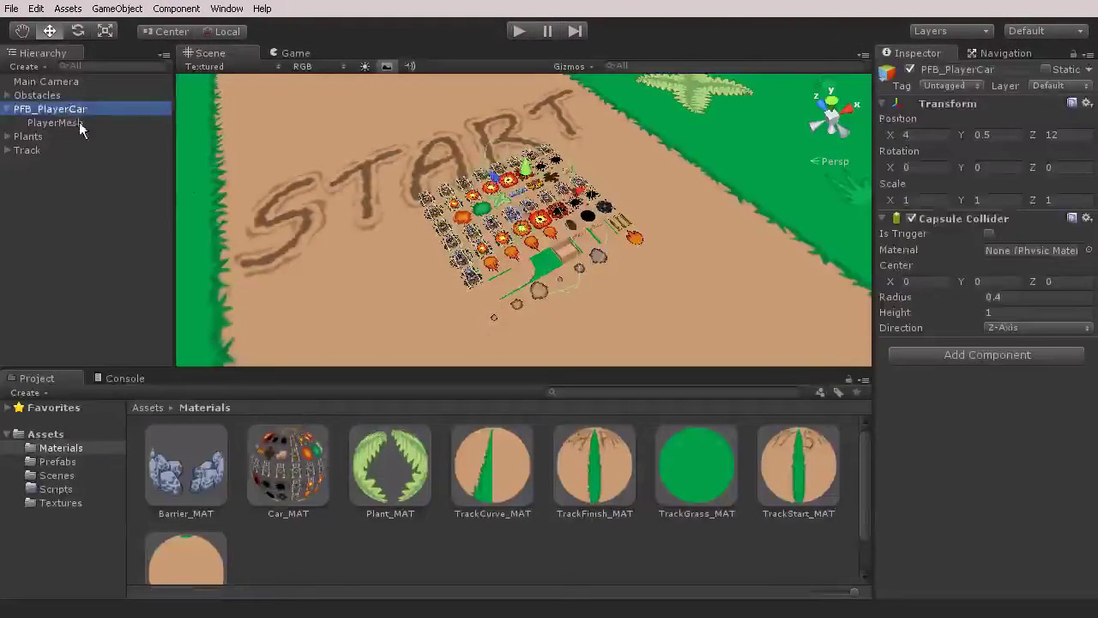
alt+drag(481, 258, 463, 284)
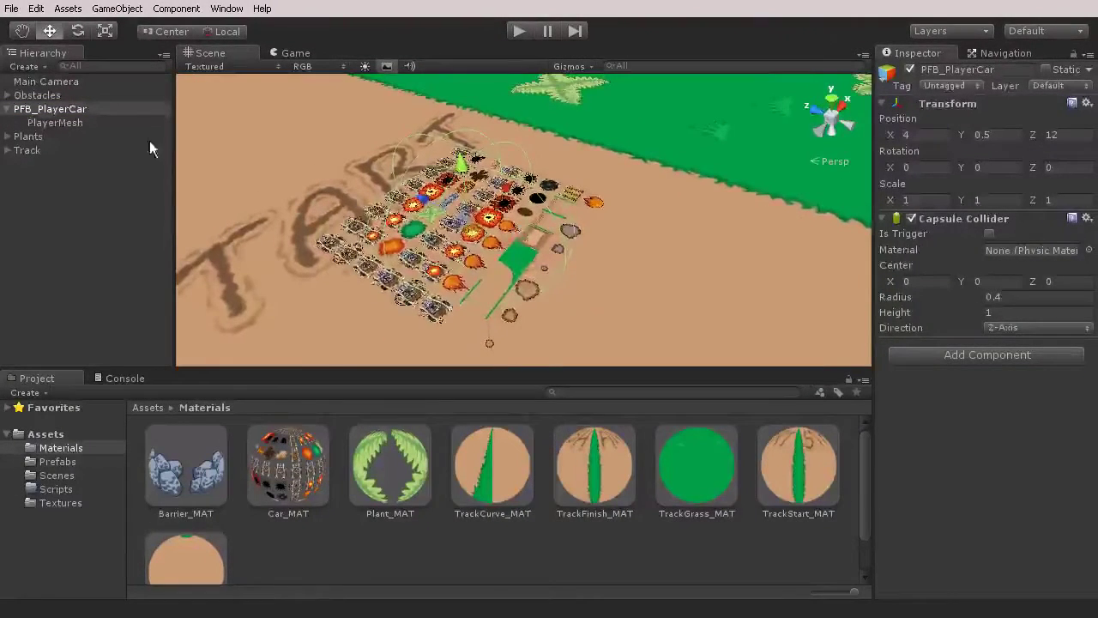
click(80, 124)
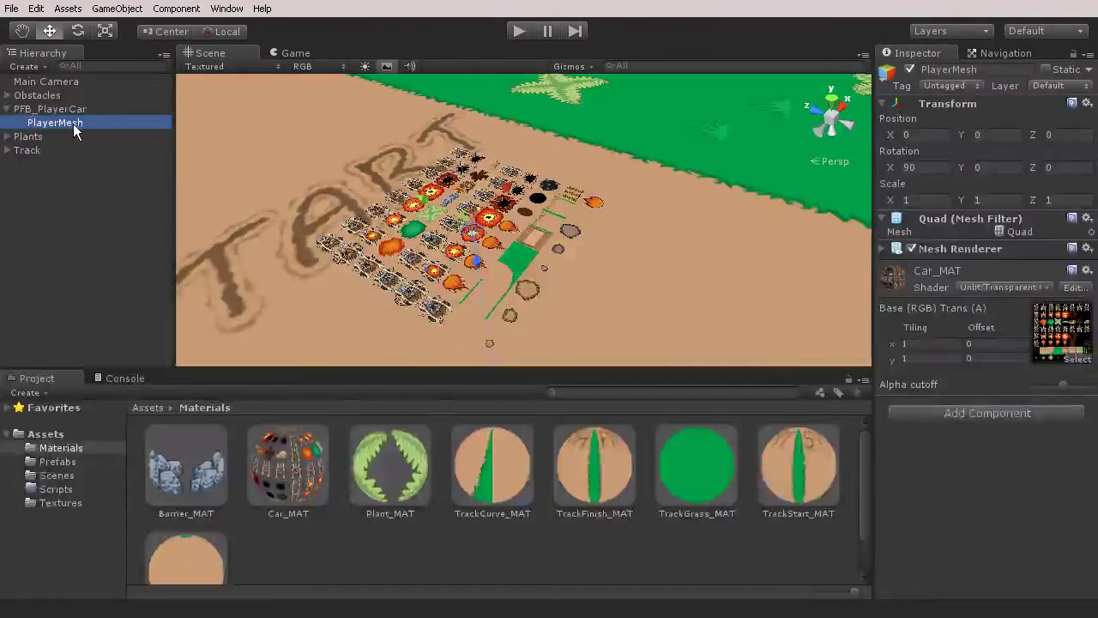
click(53, 109)
alt+drag(463, 194, 404, 139)
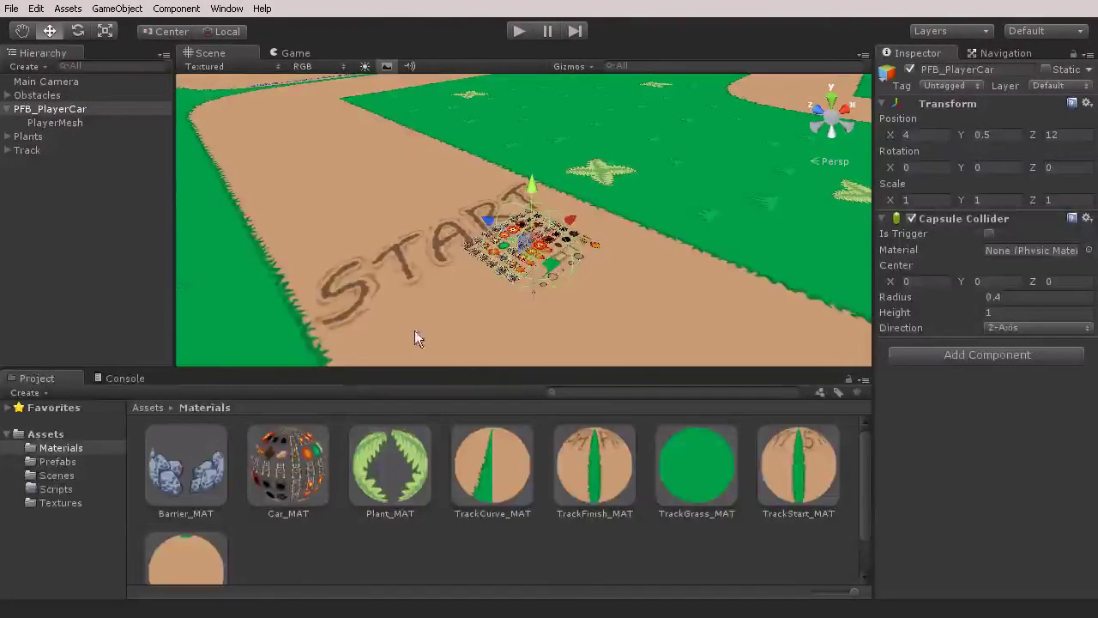
- Create a prefab named PFB_PlayerCar in the Prefabs folder and store the PFB_PlayerCar scene object in it
click(55, 463)
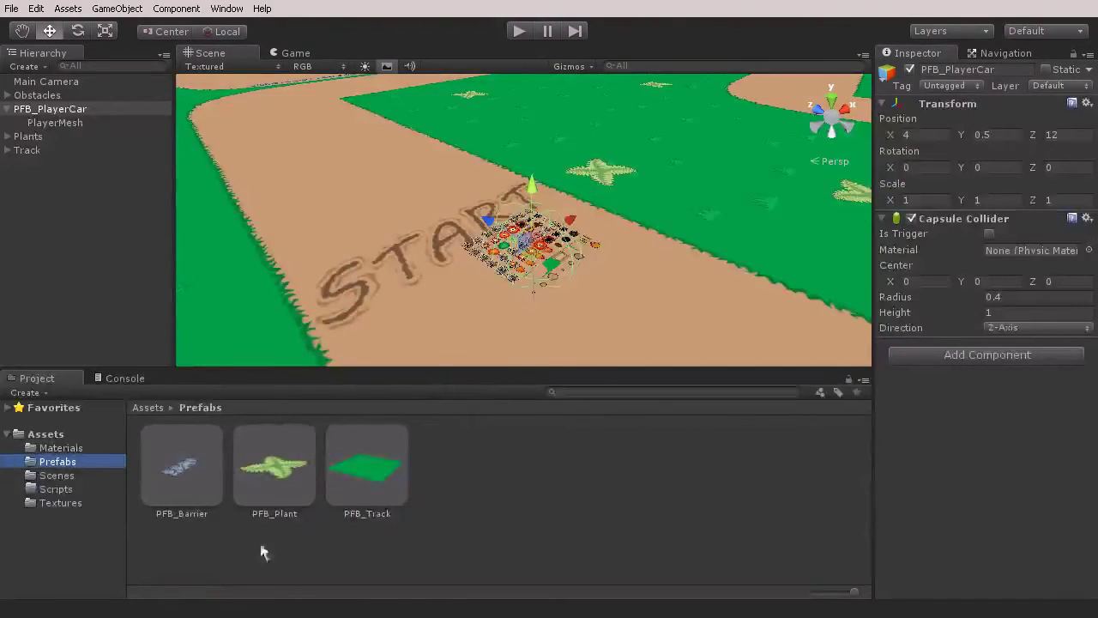
right_click(452, 476)
mouse_move(546, 485)
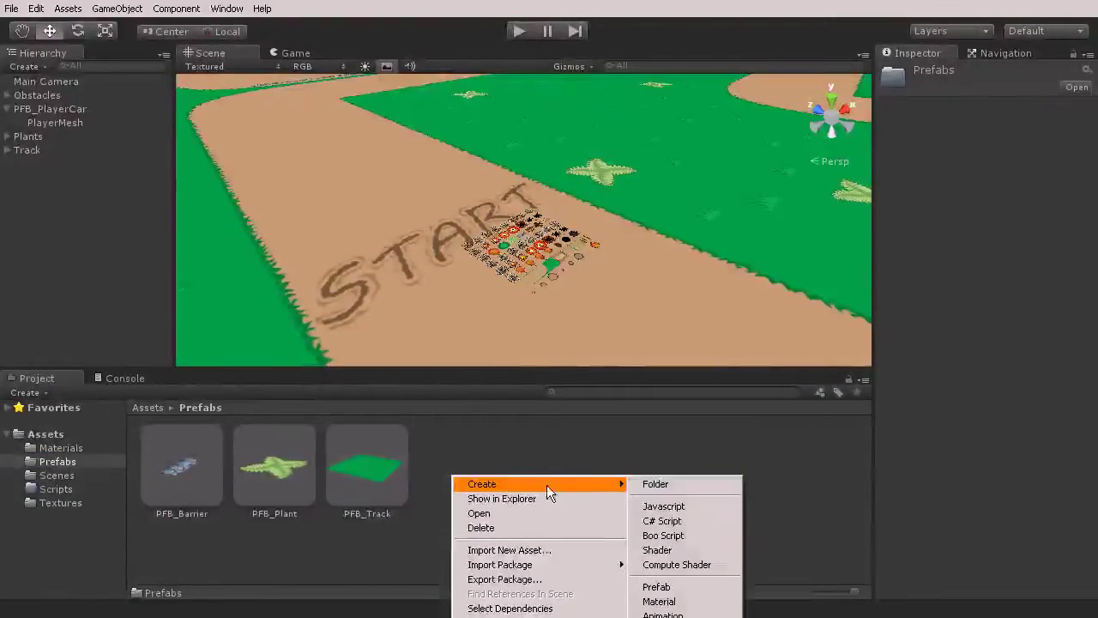
click(657, 587)
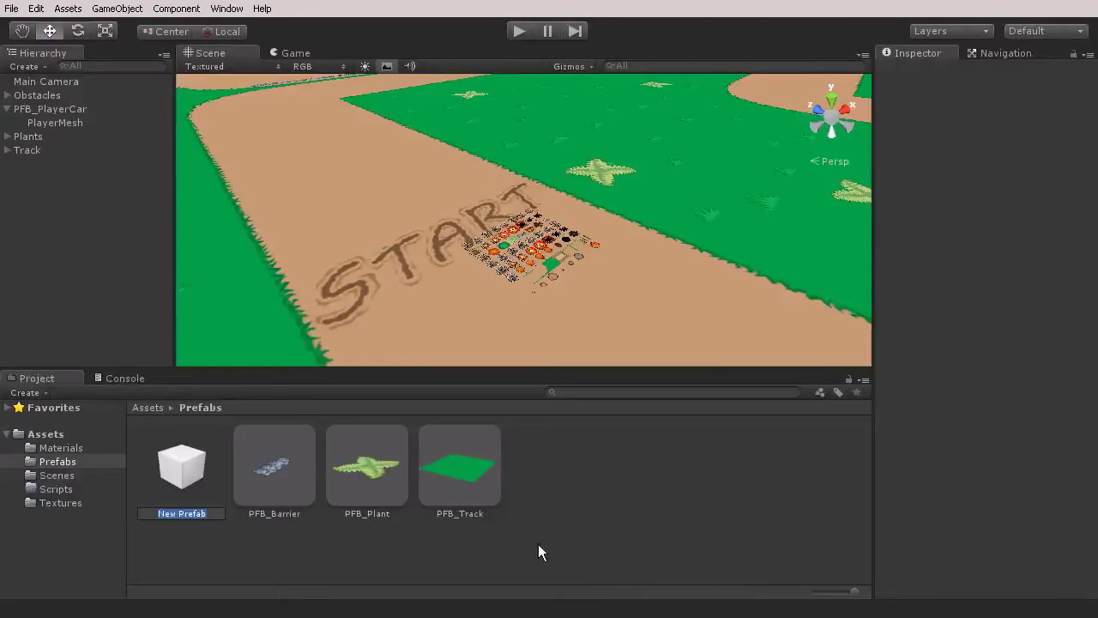
text(PFB_PlayerCar)
key(Return)
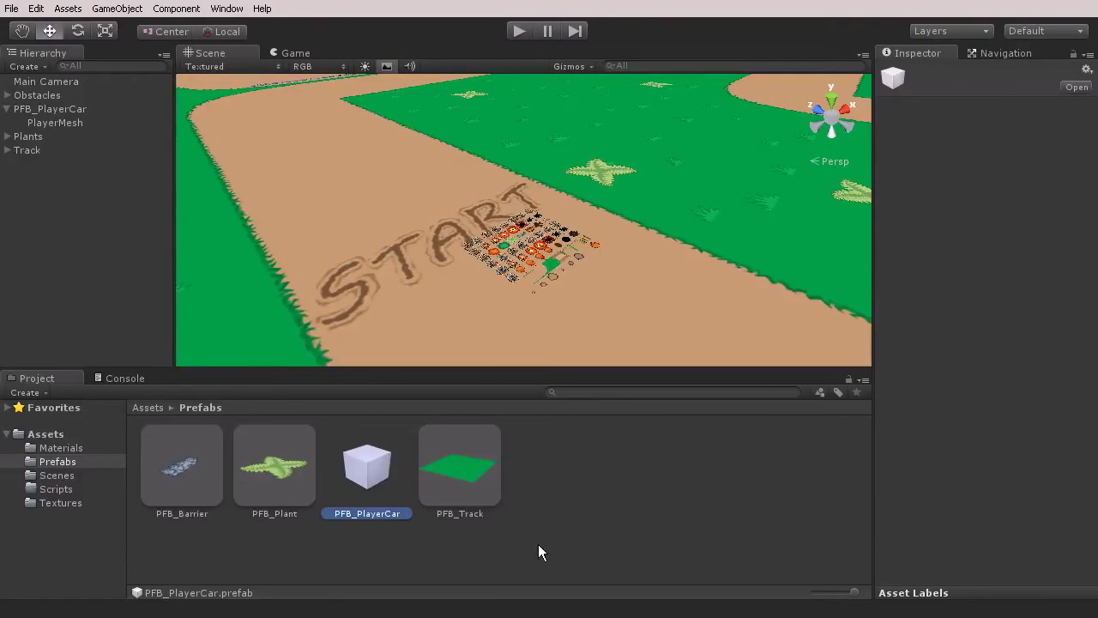
click(7, 109)
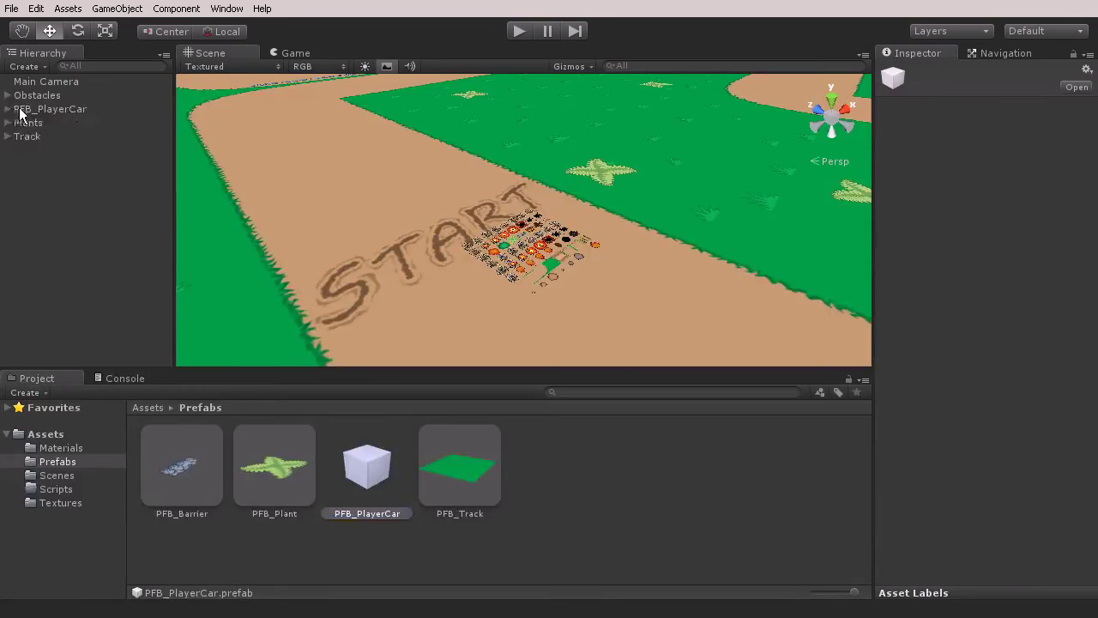
drag(43, 109, 368, 468)
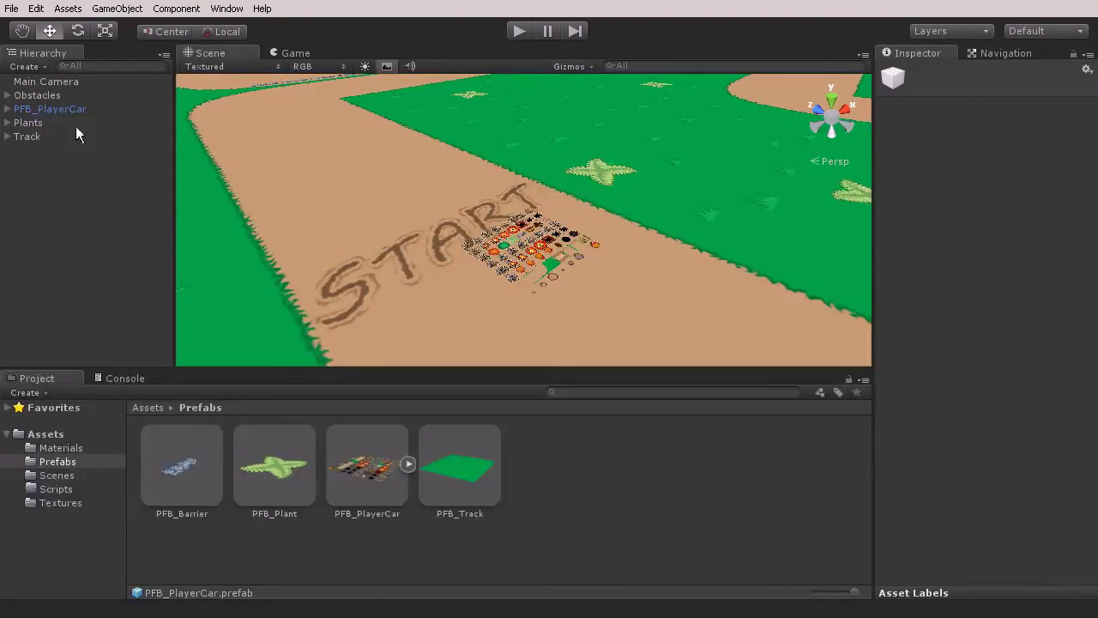